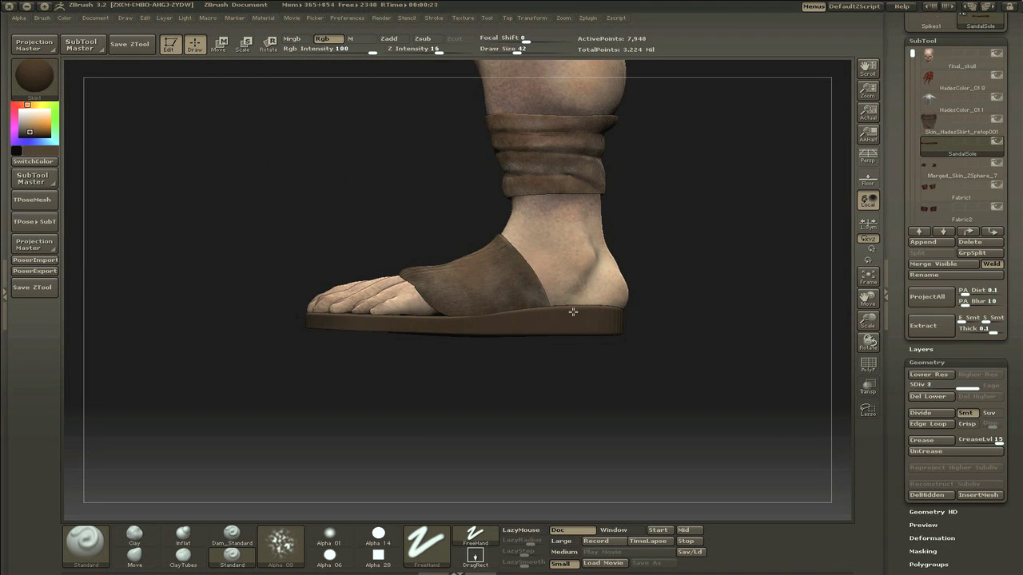
# Step: Prepare the Standard brush for the sandal soles with a darker brown colour, the alpha off and the DragRect stroke
pyautogui.click(28, 122)
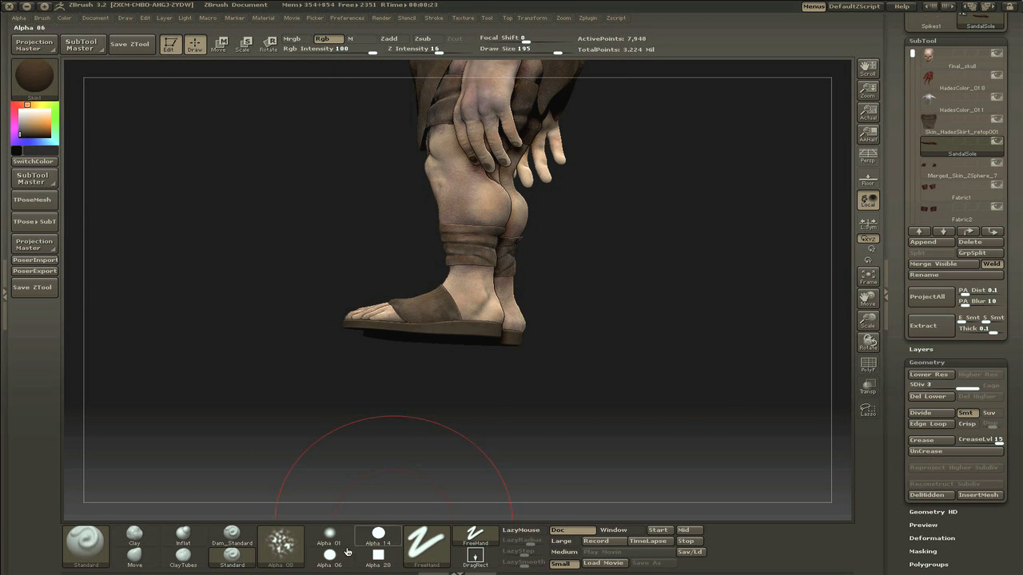
pyautogui.click(280, 545)
pyautogui.click(62, 371)
pyautogui.click(280, 544)
pyautogui.click(44, 369)
pyautogui.click(476, 557)
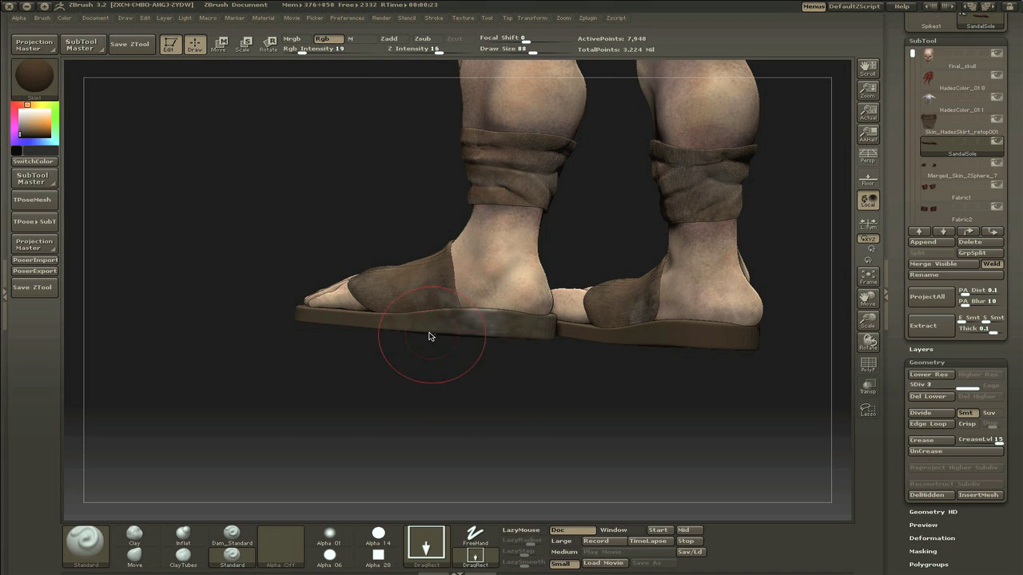
# Step: Overlay the texture on the sides of the sandal soles at Rgb Intensity 6
pyautogui.click(290, 50)
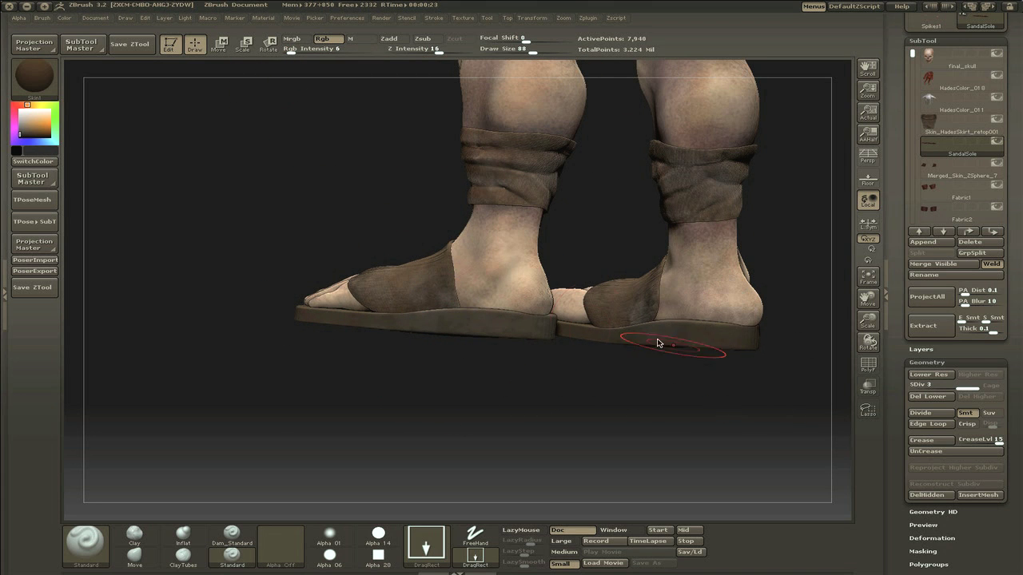
pyautogui.moveTo(617, 396); pyautogui.dragTo(731, 384)
pyautogui.moveTo(770, 329); pyautogui.dragTo(756, 300)
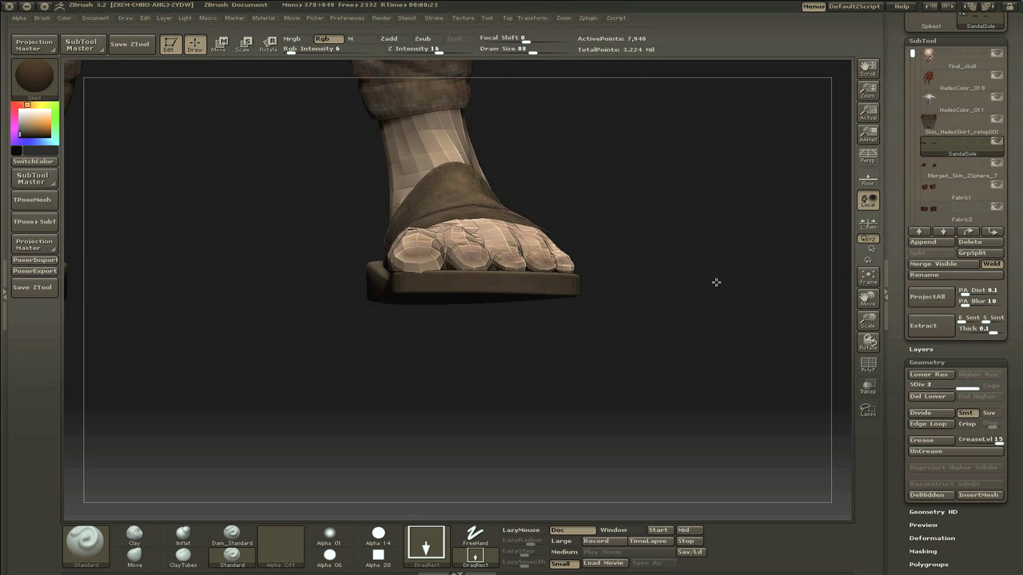
# Step: Reshape the front of the sandal sole under the toes with the Move brush
pyautogui.press('b')
pyautogui.press('m')
pyautogui.press('v')
pyautogui.moveTo(417, 276); pyautogui.dragTo(422, 283)
pyautogui.moveTo(431, 339)
pyautogui.mouseDown()
pyautogui.moveTo(489, 329)
pyautogui.moveTo(365, 327)
pyautogui.moveTo(369, 318)
pyautogui.mouseUp()
pyautogui.keyDown('alt'); pyautogui.moveTo(364, 237); pyautogui.dragTo(381, 318); pyautogui.keyUp('alt')
pyautogui.press('f')
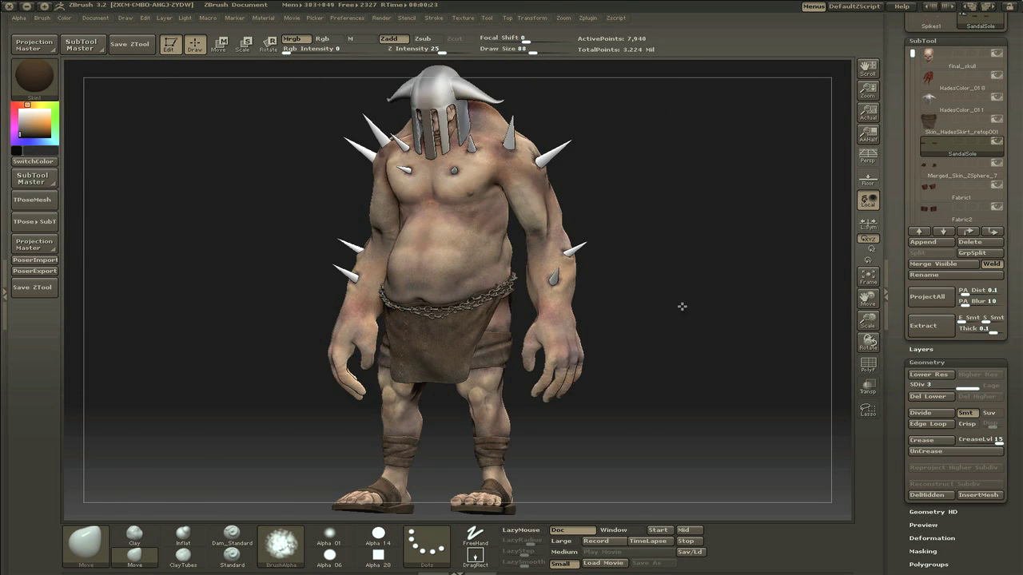
# Step: Make the body subtool active and save the tool as HadesColor_019
pyautogui.moveTo(682, 306); pyautogui.dragTo(625, 310)
pyautogui.keyDown('alt'); pyautogui.click(484, 244); pyautogui.keyUp('alt')
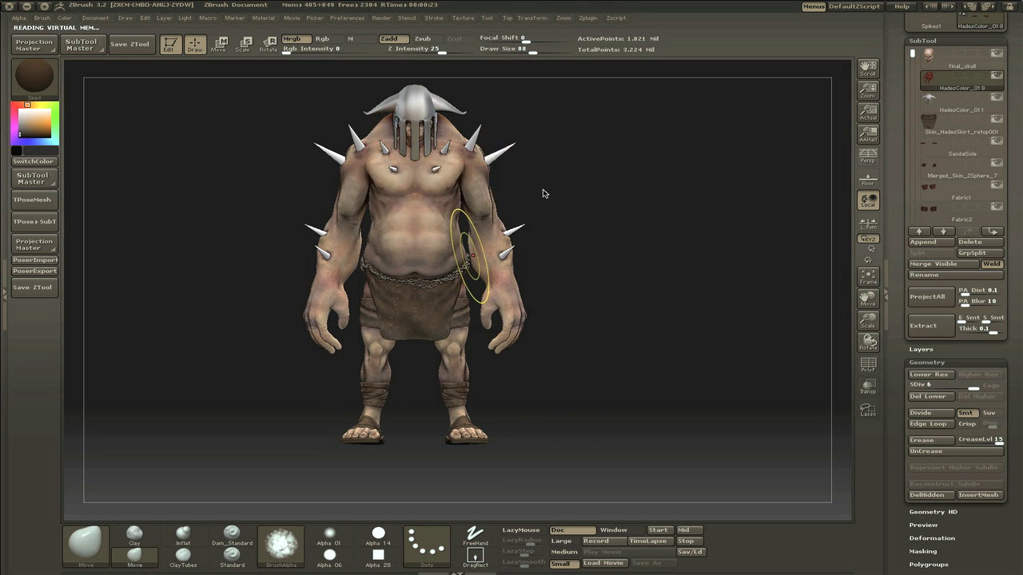
pyautogui.hotkey('ctrl', 's')
pyautogui.press('Return')
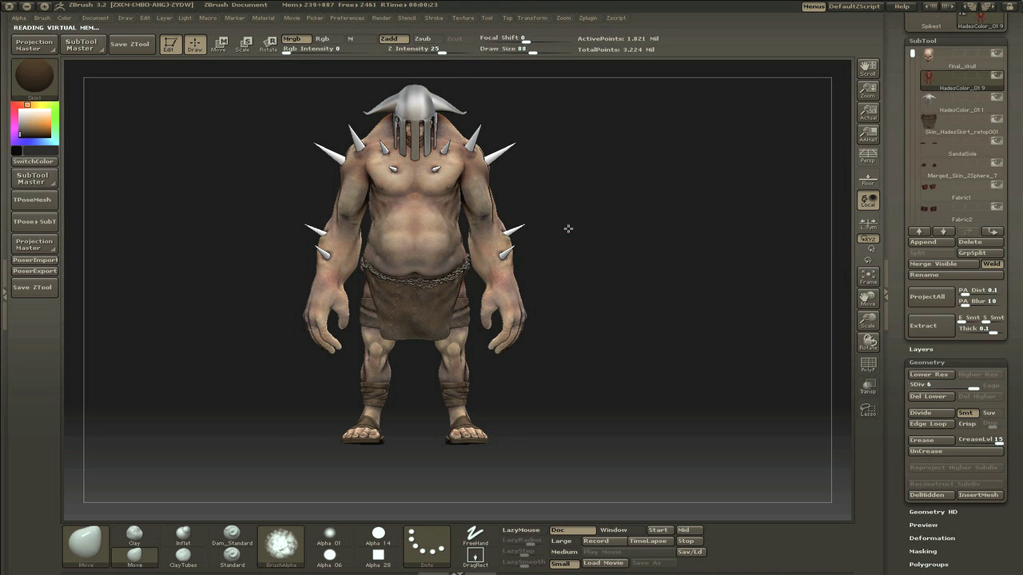
# Step: Select the Spikes subtool and hide all other subtools, framing the forearm spikes
pyautogui.keyDown('alt'); pyautogui.moveTo(568, 228); pyautogui.dragTo(573, 87); pyautogui.keyUp('alt')
pyautogui.keyDown('alt'); pyautogui.click(539, 120); pyautogui.keyUp('alt')
pyautogui.keyDown('alt'); pyautogui.moveTo(603, 136); pyautogui.dragTo(537, 432); pyautogui.keyUp('alt')
pyautogui.click(998, 208)
pyautogui.press('f')
pyautogui.press('f')
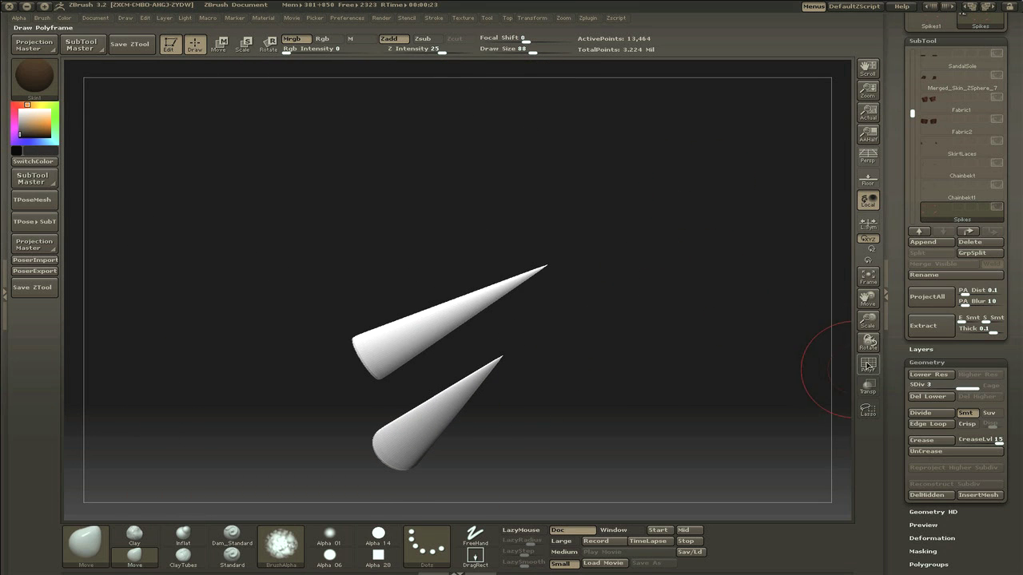
# Step: Subdivide the spikes twice to SDiv 5, checking the mesh with the polyframe on and turning it off again
pyautogui.click(868, 366)
pyautogui.press('f')
pyautogui.hotkey('ctrl', 'd')
pyautogui.hotkey('ctrl', 'd')
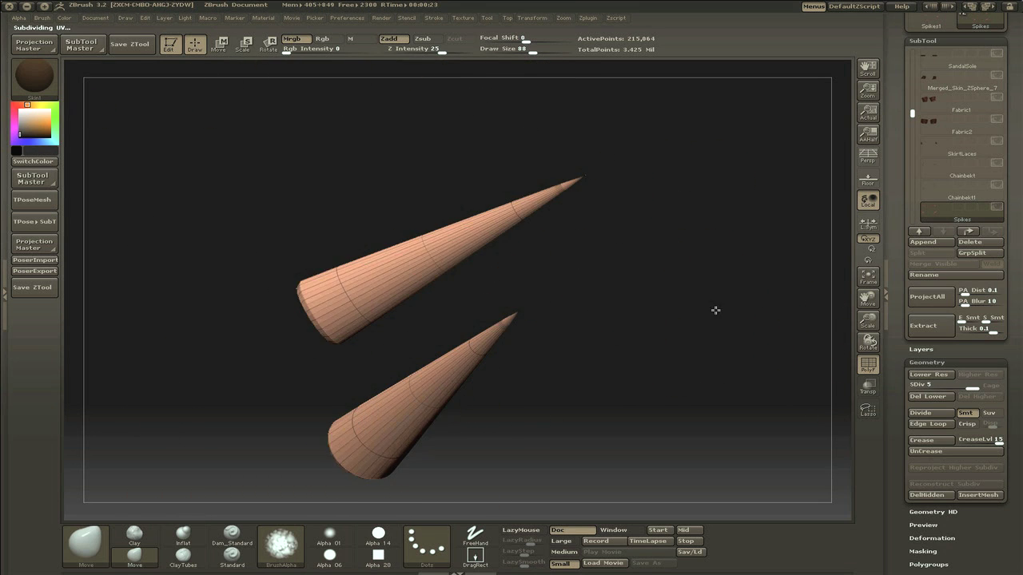
pyautogui.click(867, 365)
# Step: Set up the Standard brush with the FreeHand stroke and Alpha 07 for sculpting the spikes
pyautogui.click(219, 541)
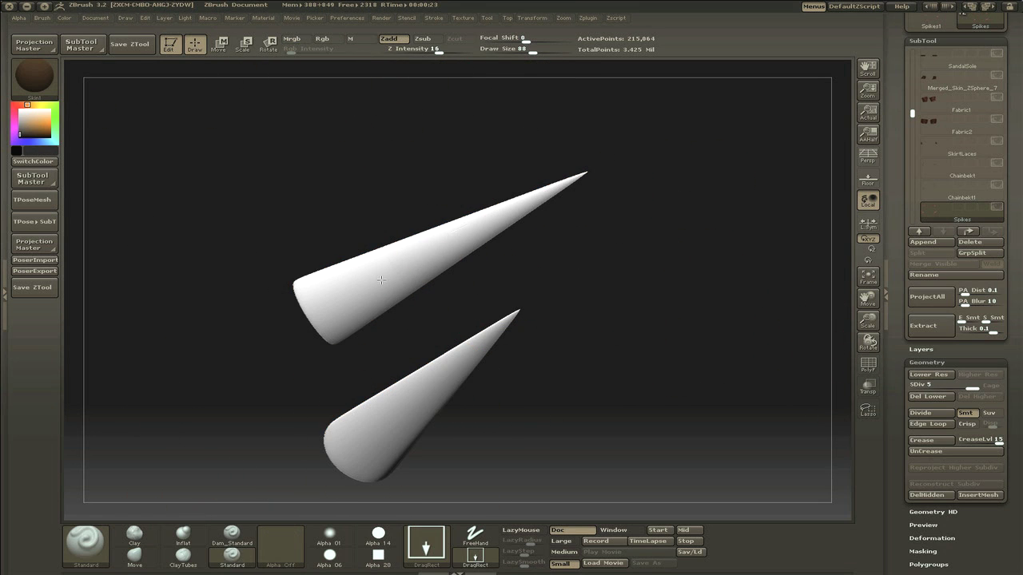
pyautogui.click(477, 531)
pyautogui.click(297, 540)
pyautogui.click(344, 383)
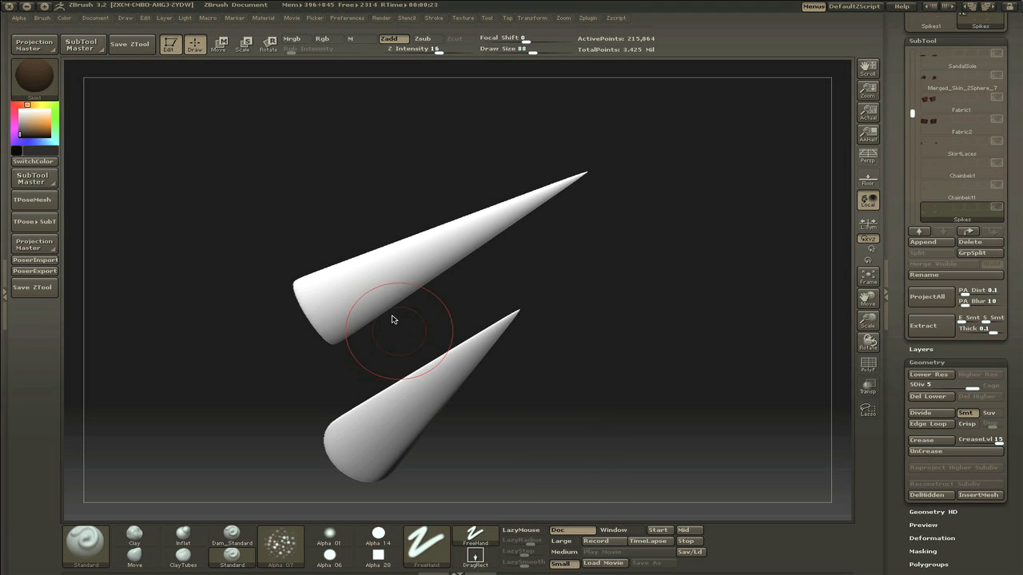
# Step: Try sculpting rough grooves along the upper forearm spike with the alpha, undoing each attempt
pyautogui.moveTo(387, 280); pyautogui.dragTo(345, 297)
pyautogui.hotkey('ctrl', 'z')
pyautogui.moveTo(468, 235)
pyautogui.mouseDown()
pyautogui.moveTo(396, 266)
pyautogui.moveTo(327, 315)
pyautogui.moveTo(569, 180)
pyautogui.mouseUp()
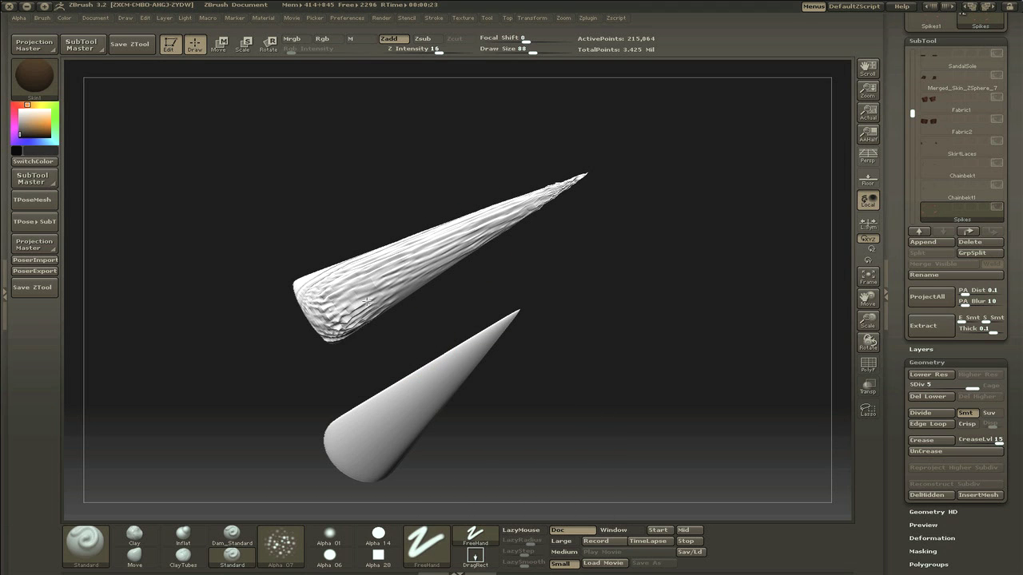
pyautogui.hotkey('ctrl', 'z')
pyautogui.moveTo(429, 260)
pyautogui.mouseDown()
pyautogui.moveTo(397, 261)
pyautogui.moveTo(387, 273)
pyautogui.moveTo(421, 274)
pyautogui.moveTo(356, 302)
pyautogui.moveTo(476, 225)
pyautogui.moveTo(425, 269)
pyautogui.mouseUp()
pyautogui.hotkey('ctrl', 'z')
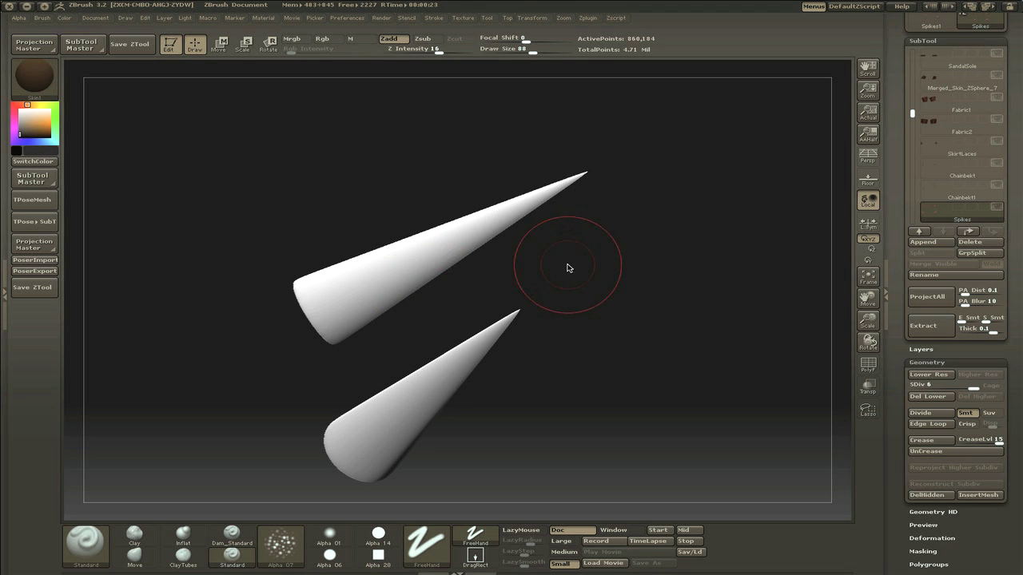
# Step: Sculpt a rough, ridged surface on the small chest spikes and show all other subtools again
pyautogui.moveTo(568, 268)
pyautogui.keyDown('alt'); pyautogui.mouseDown()
pyautogui.moveTo(319, 244)
pyautogui.moveTo(492, 264)
pyautogui.mouseUp(); pyautogui.keyUp('alt')
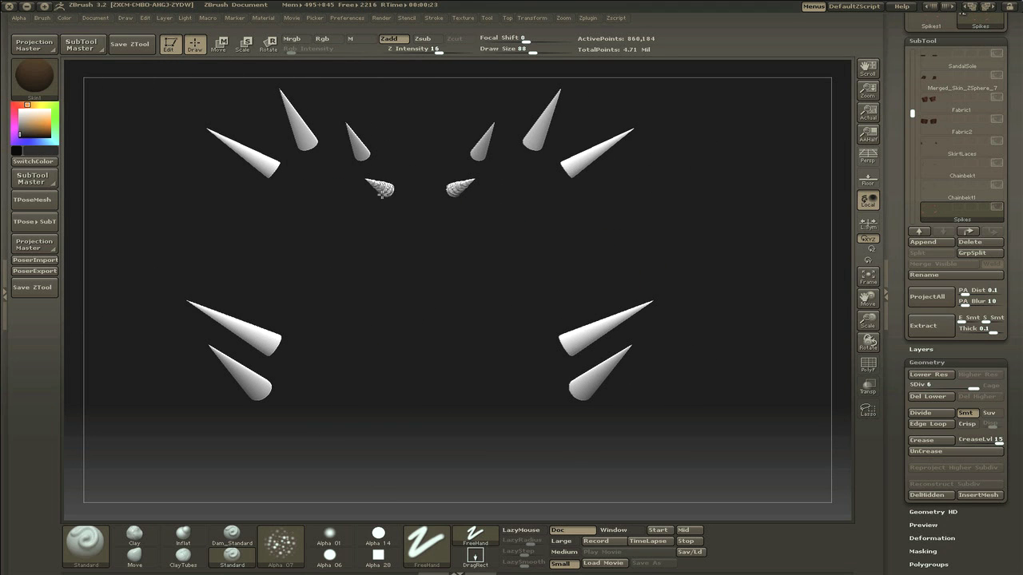
pyautogui.moveTo(384, 206); pyautogui.dragTo(807, 200)
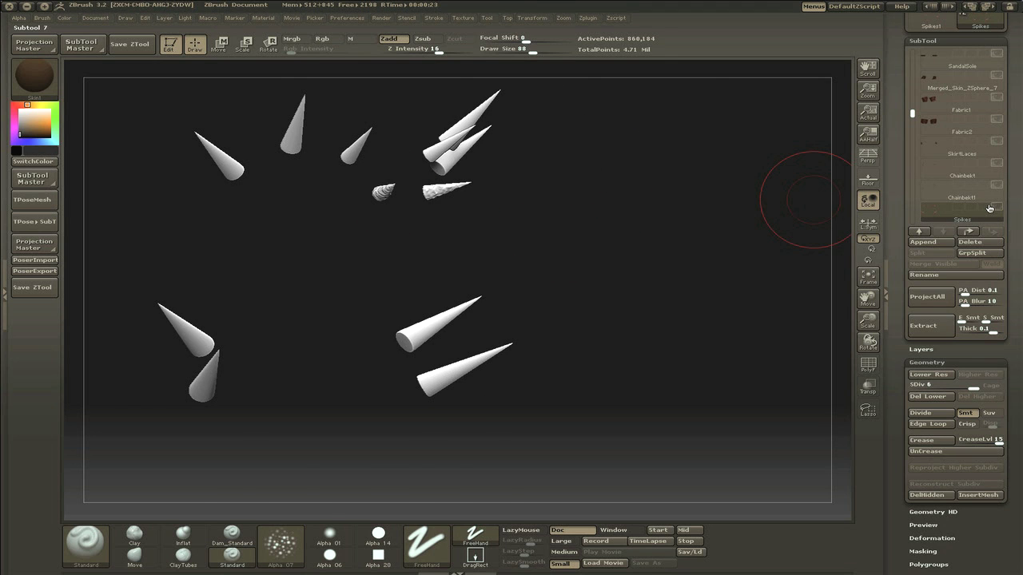
pyautogui.keyDown('shift'); pyautogui.click(991, 208); pyautogui.keyUp('shift')
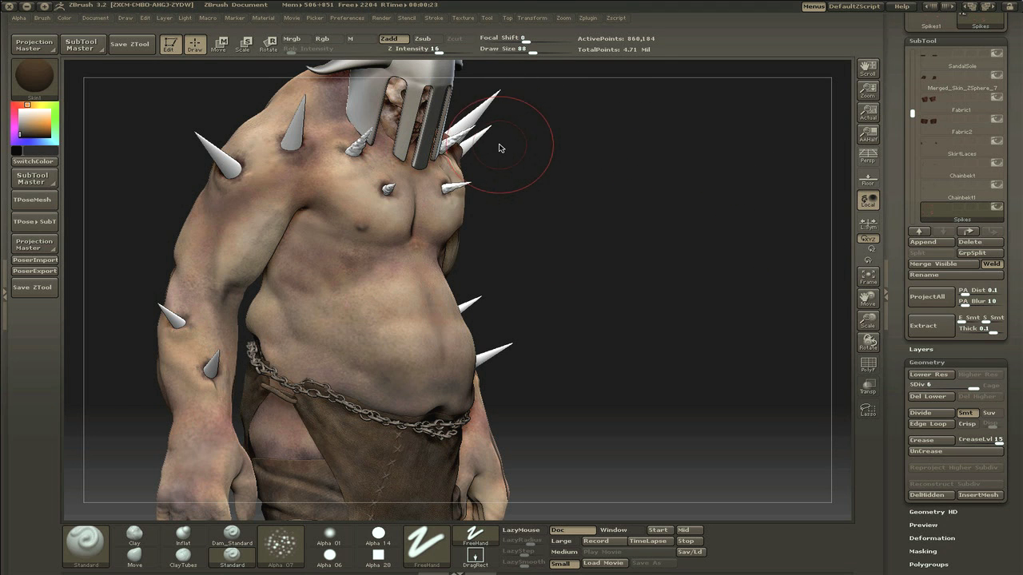
# Step: Roughen the shoulder and forearm spikes with the alpha brush and soften the sculpted relief by smoothing
pyautogui.moveTo(291, 143); pyautogui.dragTo(310, 106)
pyautogui.moveTo(221, 158); pyautogui.dragTo(201, 139)
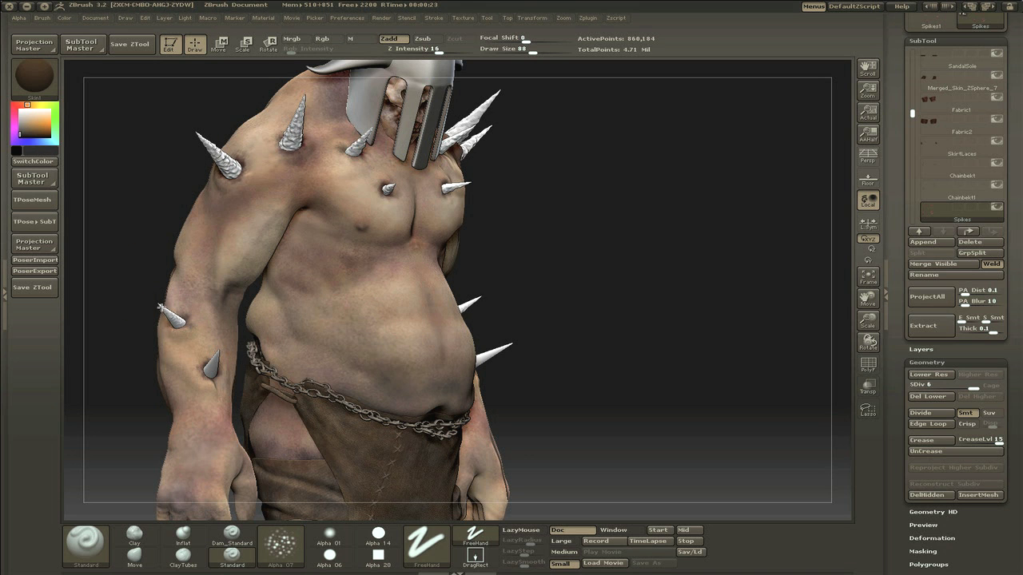
pyautogui.moveTo(583, 211); pyautogui.dragTo(531, 140)
pyautogui.keyDown('shift'); pyautogui.moveTo(456, 278); pyautogui.dragTo(394, 339); pyautogui.keyUp('shift')
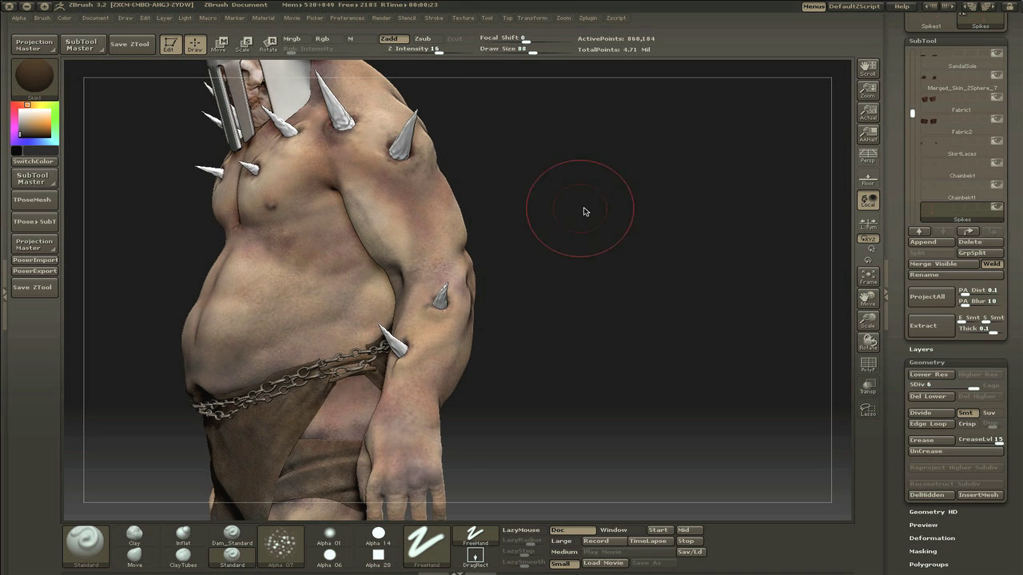
pyautogui.moveTo(492, 279)
pyautogui.mouseDown()
pyautogui.moveTo(500, 276)
pyautogui.moveTo(459, 294)
pyautogui.mouseUp()
pyautogui.keyDown('alt'); pyautogui.moveTo(473, 200); pyautogui.dragTo(689, 205); pyautogui.keyUp('alt')
pyautogui.keyDown('shift'); pyautogui.moveTo(507, 128); pyautogui.dragTo(504, 149); pyautogui.keyUp('shift')
pyautogui.keyDown('shift'); pyautogui.moveTo(708, 205); pyautogui.dragTo(504, 206); pyautogui.keyUp('shift')
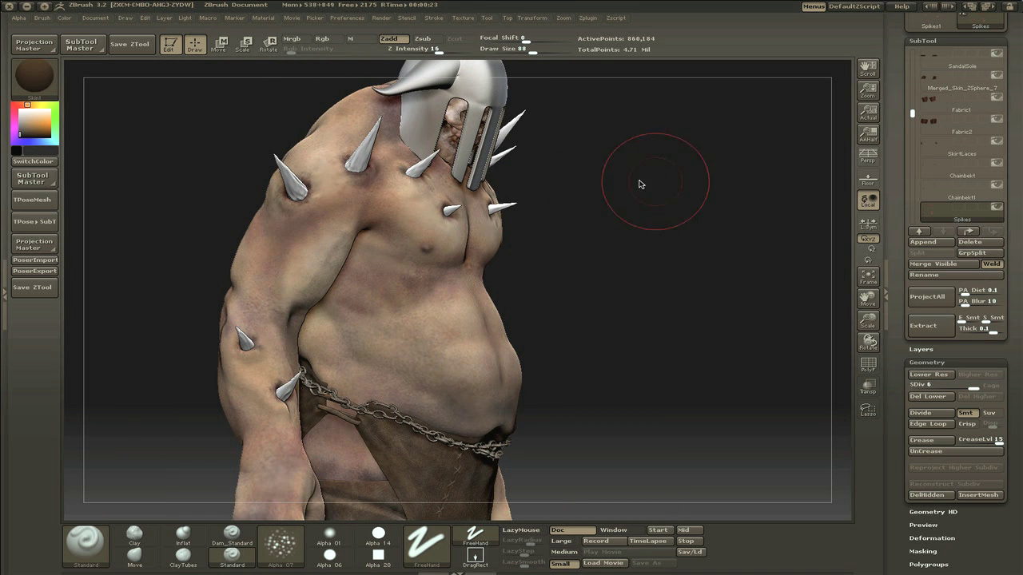
pyautogui.moveTo(639, 183); pyautogui.dragTo(678, 236)
# Step: Prepare texture painting on the isolated spikes with metal_texture_4, Rgb Intensity 100, the alpha off and the DragRect stroke
pyautogui.click(23, 127)
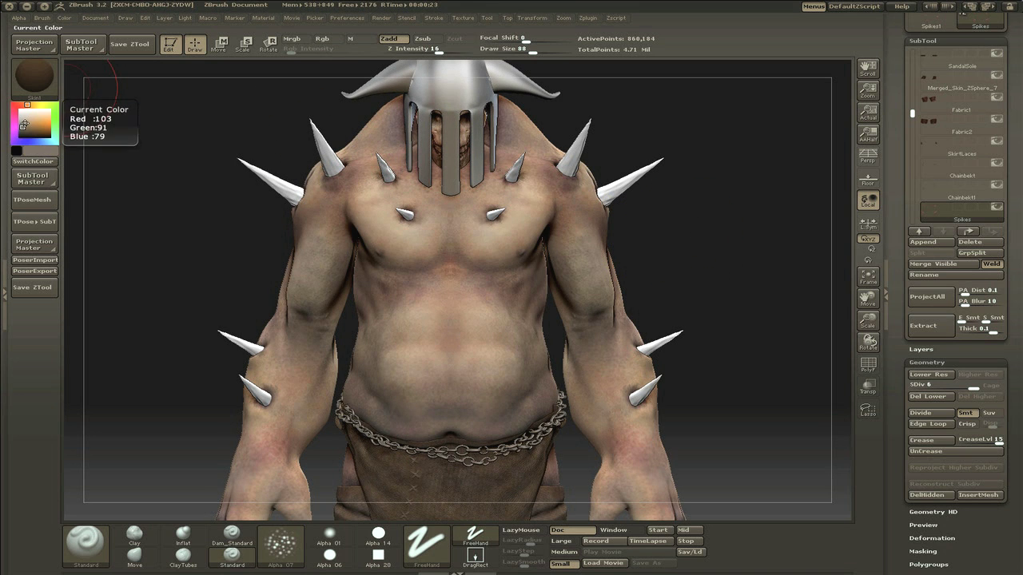
pyautogui.click(65, 17)
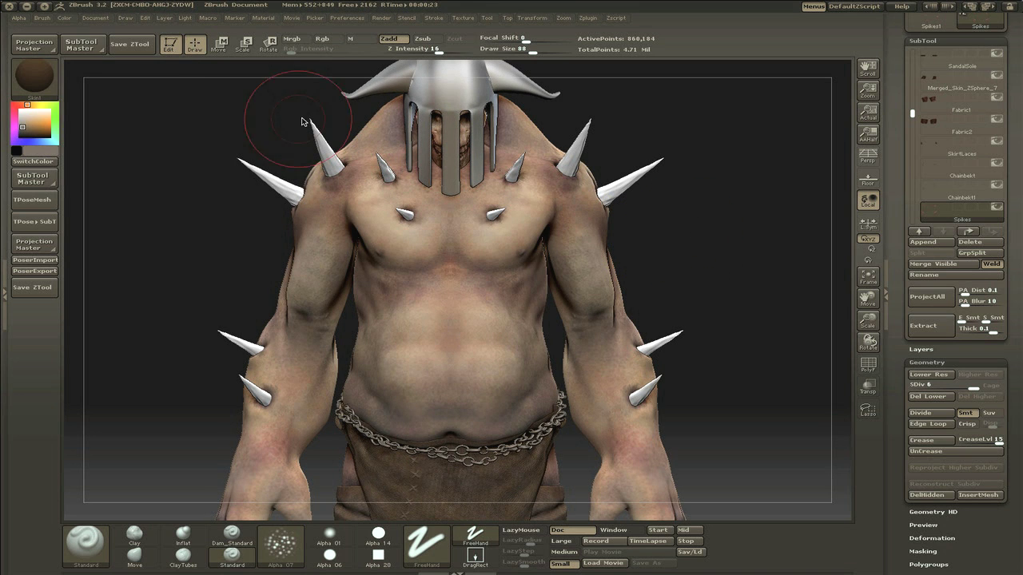
pyautogui.click(42, 17)
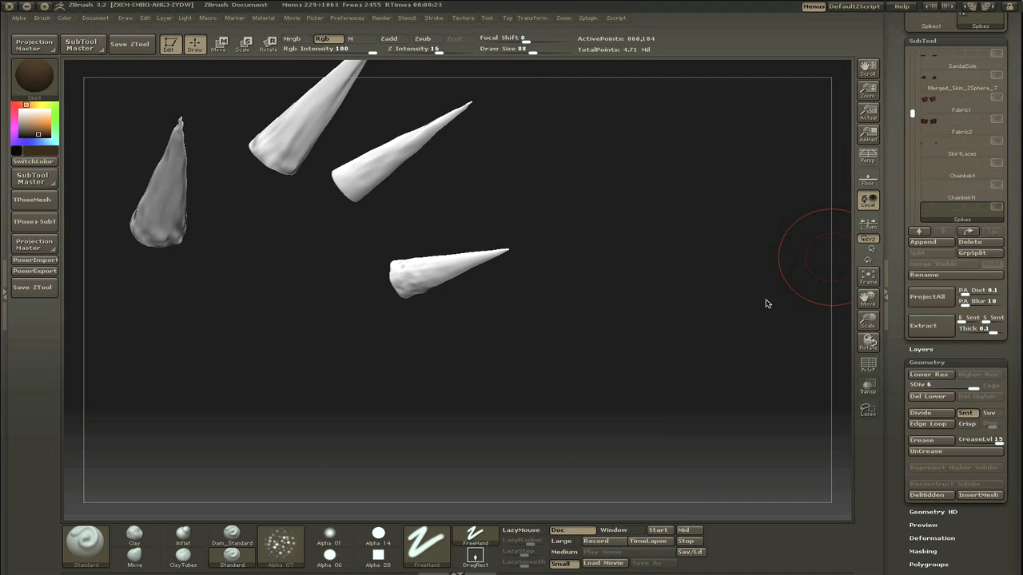
pyautogui.keyDown('alt'); pyautogui.moveTo(574, 166); pyautogui.dragTo(415, 217); pyautogui.keyUp('alt')
pyautogui.click(464, 18)
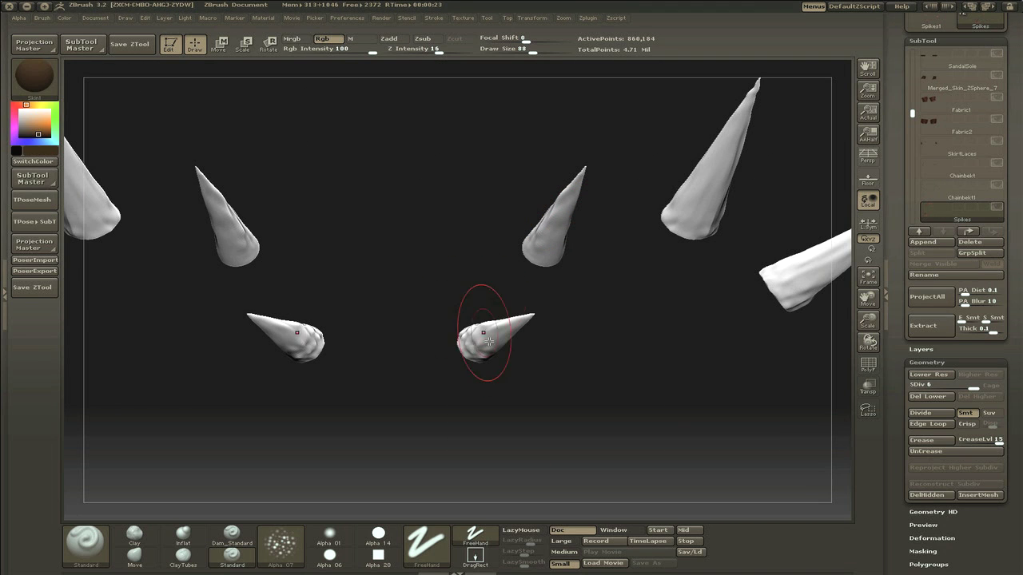
pyautogui.click(279, 543)
pyautogui.click(475, 555)
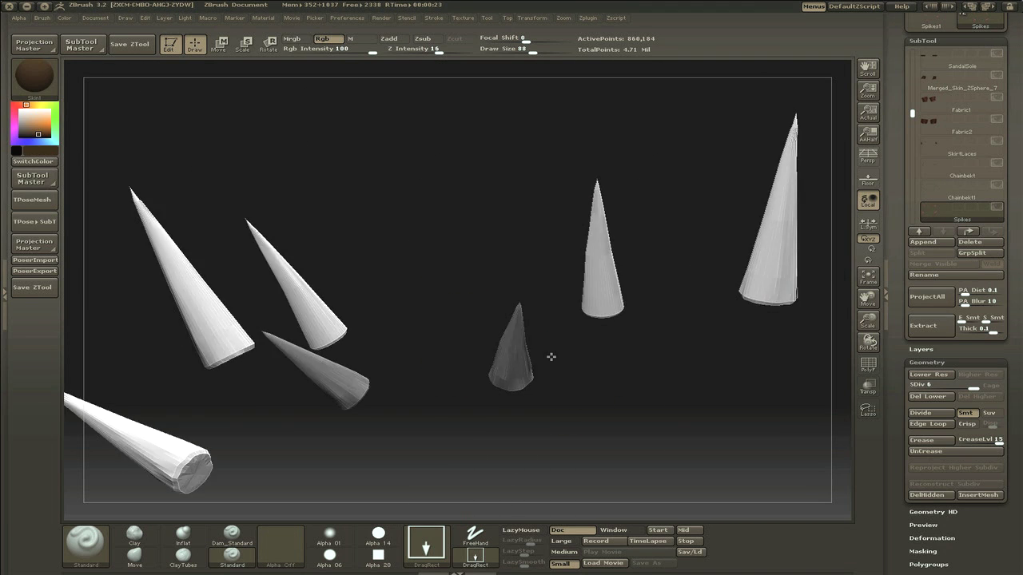
# Step: Stamp the metal texture over the chest and shoulder spikes from several angles
pyautogui.moveTo(552, 357)
pyautogui.mouseDown()
pyautogui.moveTo(582, 399)
pyautogui.moveTo(756, 389)
pyautogui.moveTo(660, 368)
pyautogui.mouseUp()
pyautogui.moveTo(585, 239)
pyautogui.mouseDown()
pyautogui.moveTo(609, 213)
pyautogui.moveTo(574, 272)
pyautogui.mouseUp()
pyautogui.moveTo(708, 276); pyautogui.dragTo(676, 320)
pyautogui.moveTo(763, 213); pyautogui.dragTo(736, 260)
pyautogui.keyDown('alt'); pyautogui.moveTo(825, 355); pyautogui.dragTo(602, 287); pyautogui.keyUp('alt')
pyautogui.moveTo(546, 350); pyautogui.dragTo(484, 417)
pyautogui.moveTo(638, 328); pyautogui.dragTo(713, 310)
pyautogui.keyDown('alt'); pyautogui.moveTo(376, 177); pyautogui.dragTo(551, 202); pyautogui.keyUp('alt')
# Step: Overlay user texture 1 on the chest and shoulder spikes with the Rgb Intensity lowered to 42
pyautogui.click(462, 17)
pyautogui.click(483, 83)
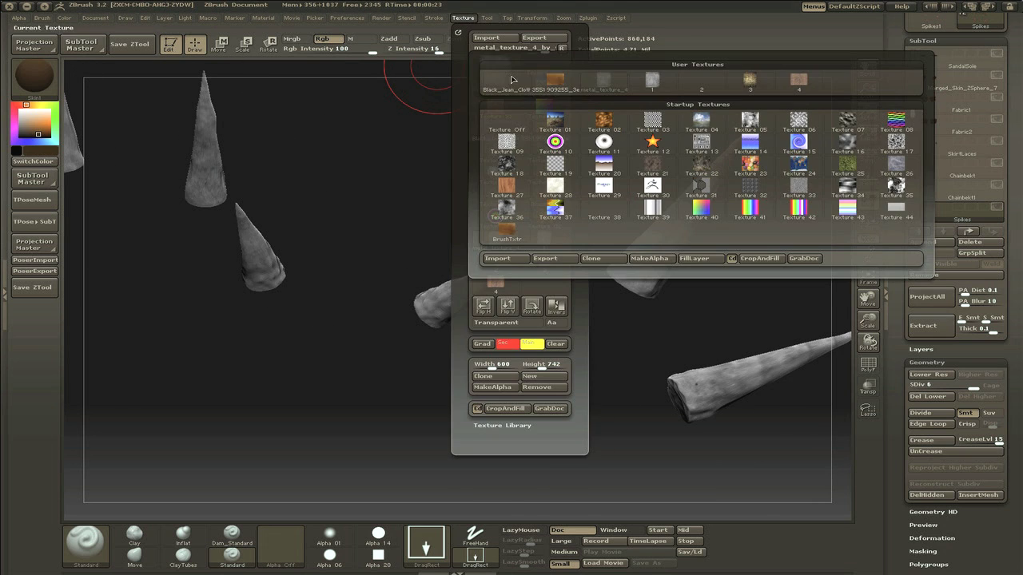
pyautogui.click(653, 82)
pyautogui.click(315, 52)
pyautogui.moveTo(439, 296); pyautogui.dragTo(482, 306)
pyautogui.click(322, 52)
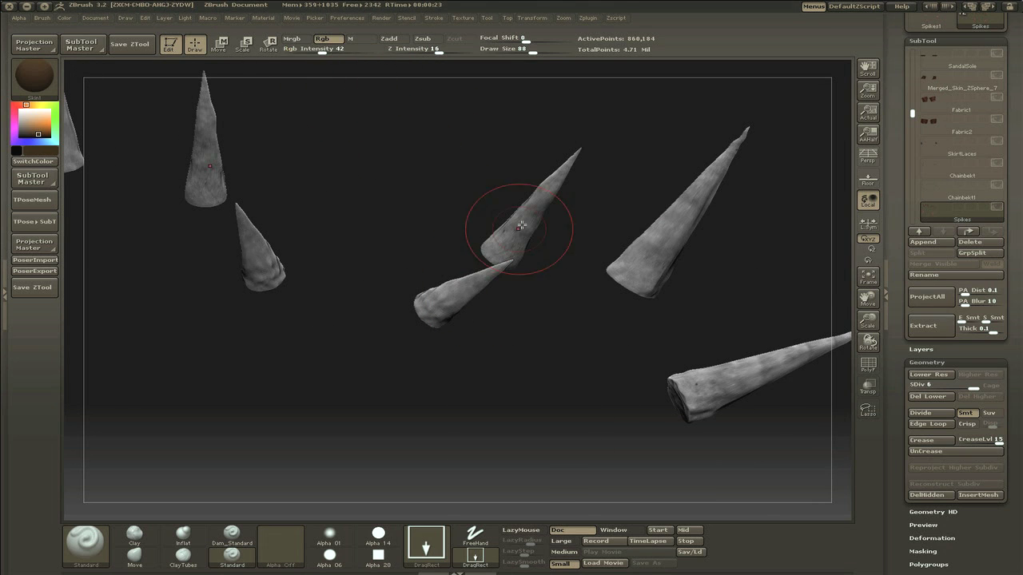
pyautogui.moveTo(521, 224); pyautogui.dragTo(551, 248)
pyautogui.moveTo(680, 209); pyautogui.dragTo(777, 166)
pyautogui.keyDown('alt'); pyautogui.moveTo(779, 331); pyautogui.dragTo(666, 308); pyautogui.keyUp('alt')
# Step: Choose user texture 2 and lower the Rgb Intensity to 15 for the overlay on the spikes
pyautogui.click(463, 18)
pyautogui.click(493, 74)
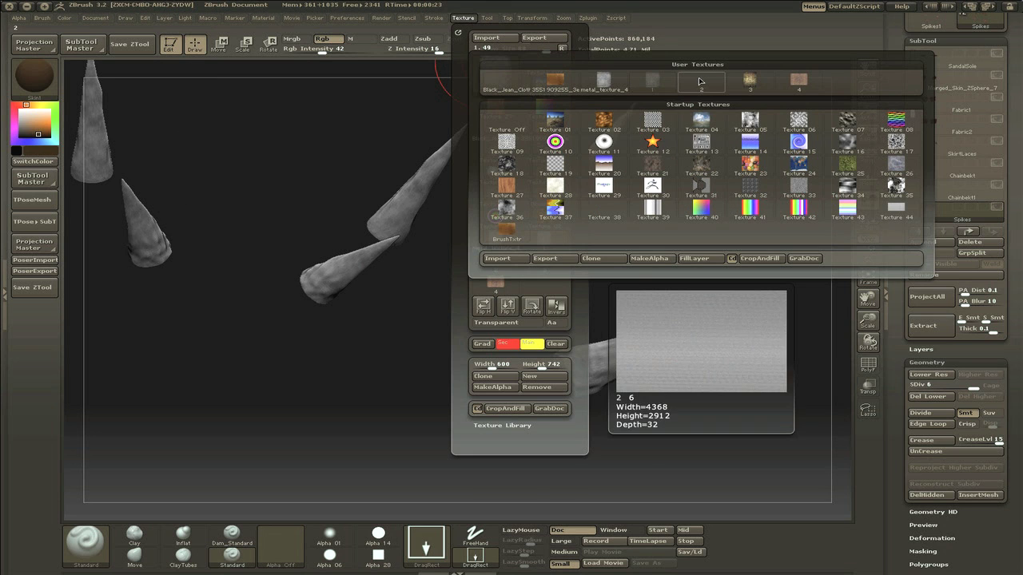
pyautogui.click(701, 84)
pyautogui.click(298, 50)
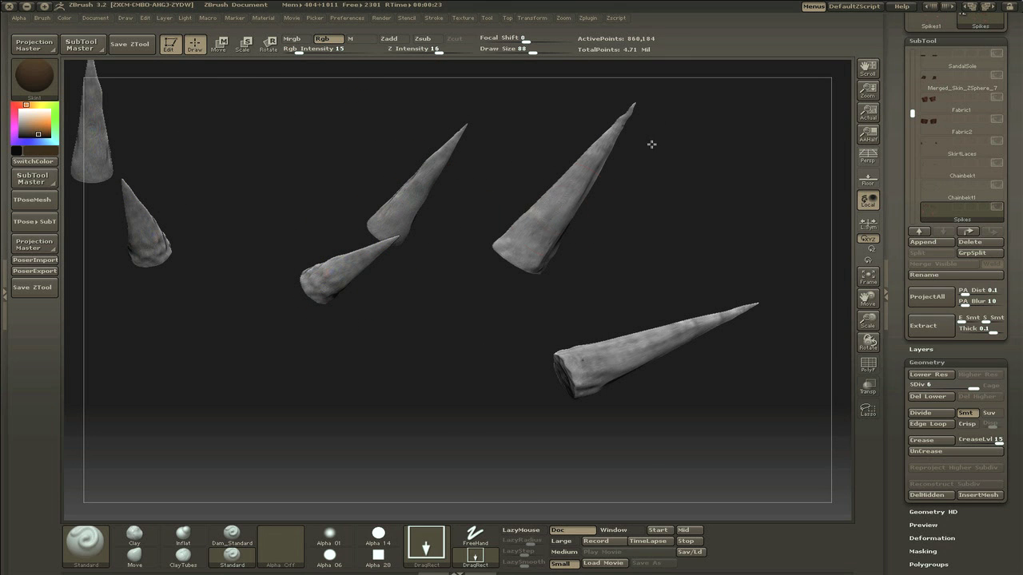
pyautogui.keyDown('alt'); pyautogui.moveTo(690, 258); pyautogui.dragTo(795, 269); pyautogui.keyUp('alt')
# Step: Overlay user texture 3 on the chest and shoulder spikes at Rgb Intensity 15
pyautogui.click(462, 17)
pyautogui.click(493, 74)
pyautogui.click(744, 81)
pyautogui.moveTo(447, 276); pyautogui.dragTo(406, 326)
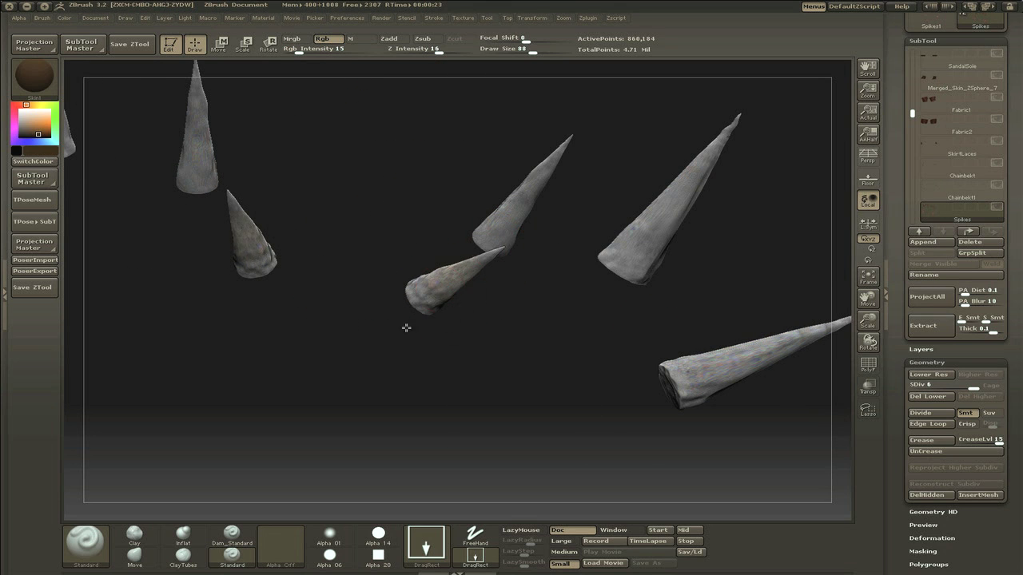
pyautogui.moveTo(620, 413)
pyautogui.mouseDown()
pyautogui.moveTo(534, 222)
pyautogui.moveTo(541, 283)
pyautogui.moveTo(648, 173)
pyautogui.mouseUp()
# Step: Overlay the orange rust user texture on the chest and shoulder spikes at Rgb Intensity 15
pyautogui.click(462, 18)
pyautogui.click(493, 74)
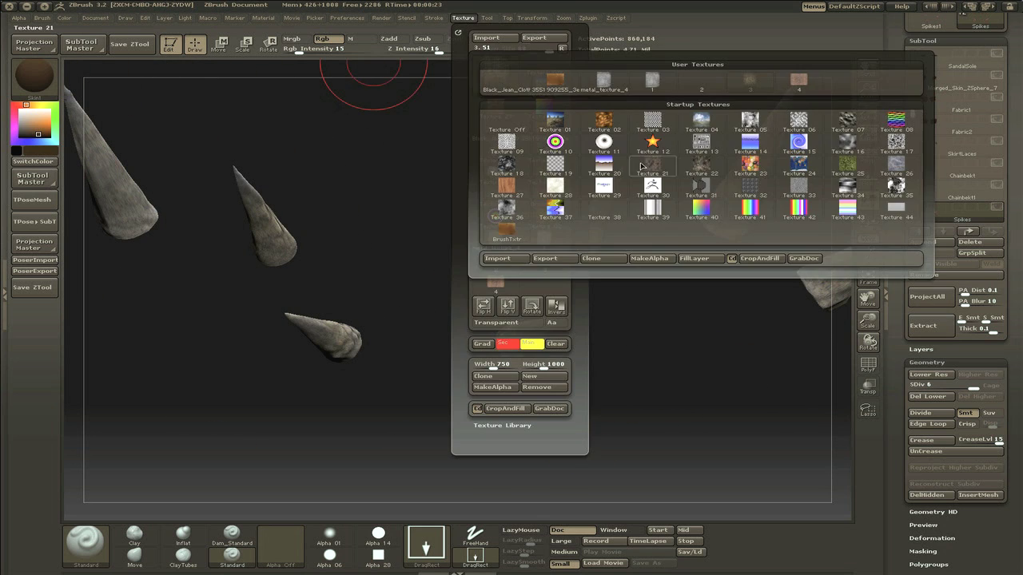
pyautogui.click(559, 83)
pyautogui.moveTo(513, 342); pyautogui.dragTo(543, 351)
pyautogui.moveTo(579, 216); pyautogui.dragTo(593, 242)
pyautogui.moveTo(730, 152); pyautogui.dragTo(764, 208)
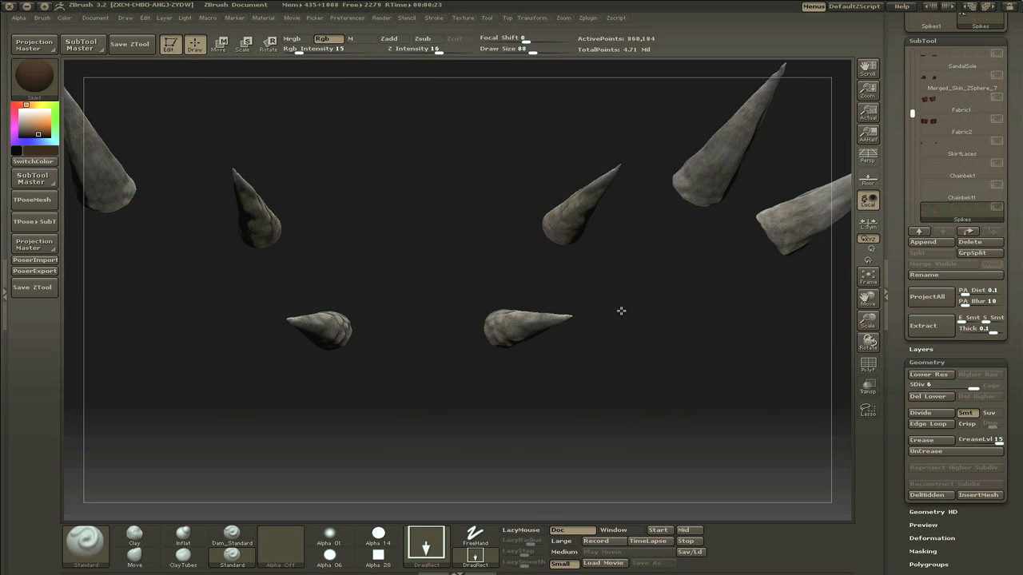
pyautogui.moveTo(620, 311)
pyautogui.keyDown('alt'); pyautogui.mouseDown()
pyautogui.moveTo(525, 269)
pyautogui.moveTo(571, 297)
pyautogui.moveTo(600, 291)
pyautogui.mouseUp(); pyautogui.keyUp('alt')
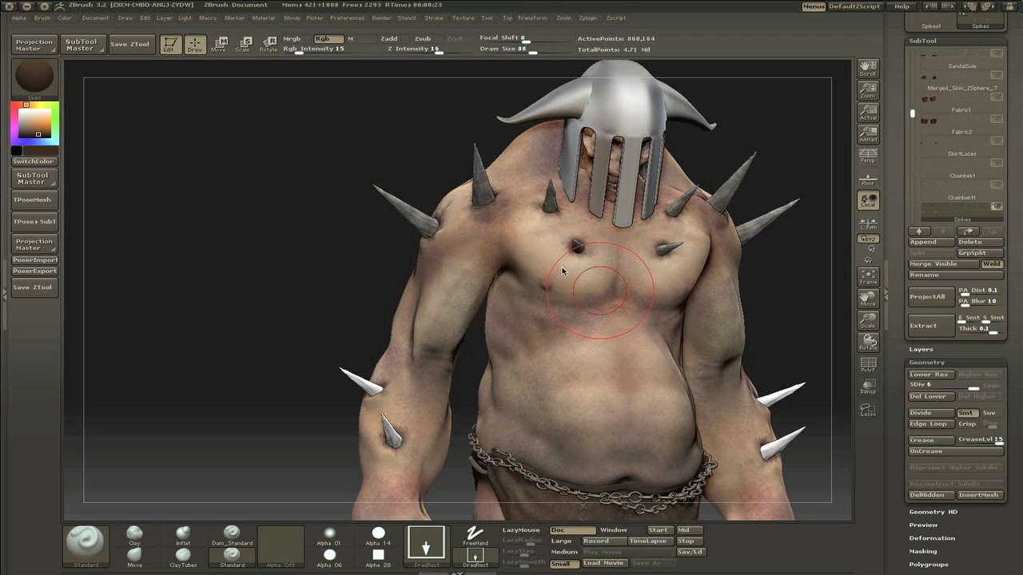
# Step: Isolate the spikes again and set up freehand painting with Draw Size 29 and Alpha 04
pyautogui.moveTo(810, 276); pyautogui.dragTo(767, 268)
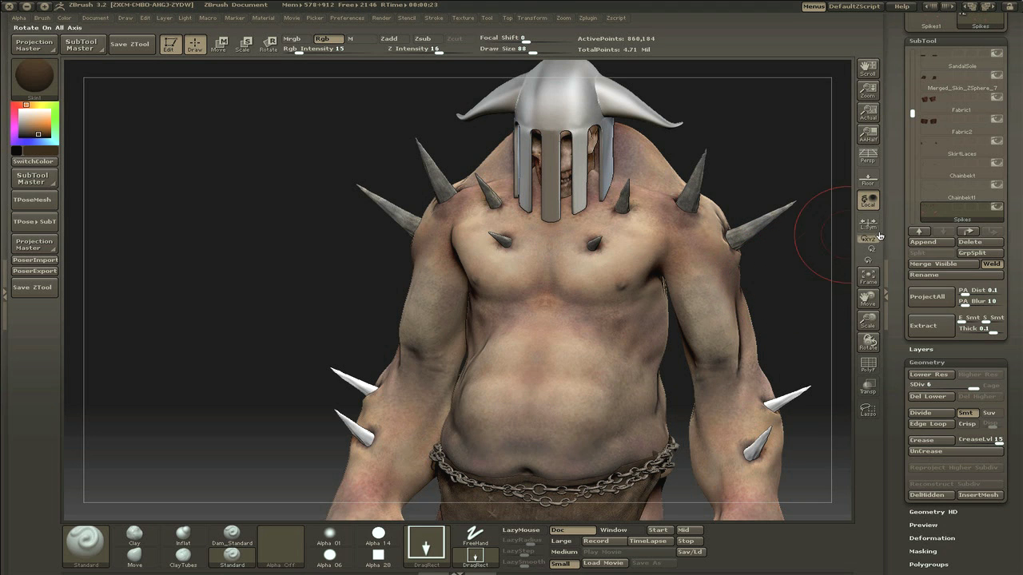
pyautogui.click(997, 208)
pyautogui.keyDown('alt'); pyautogui.moveTo(604, 88); pyautogui.dragTo(520, 211); pyautogui.keyUp('alt')
pyautogui.press('s')
pyautogui.click(505, 249)
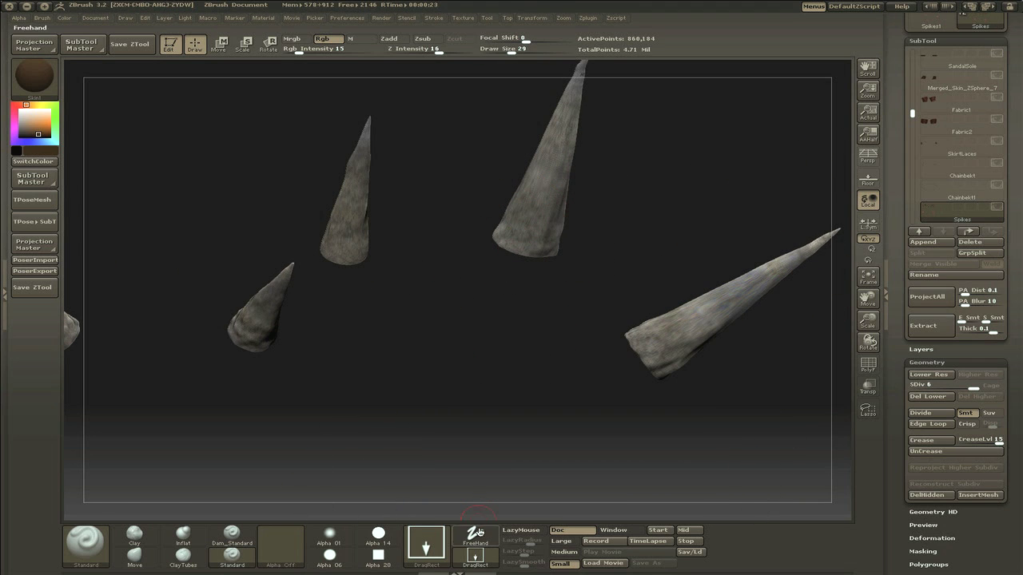
pyautogui.click(475, 534)
pyautogui.click(280, 544)
pyautogui.click(232, 367)
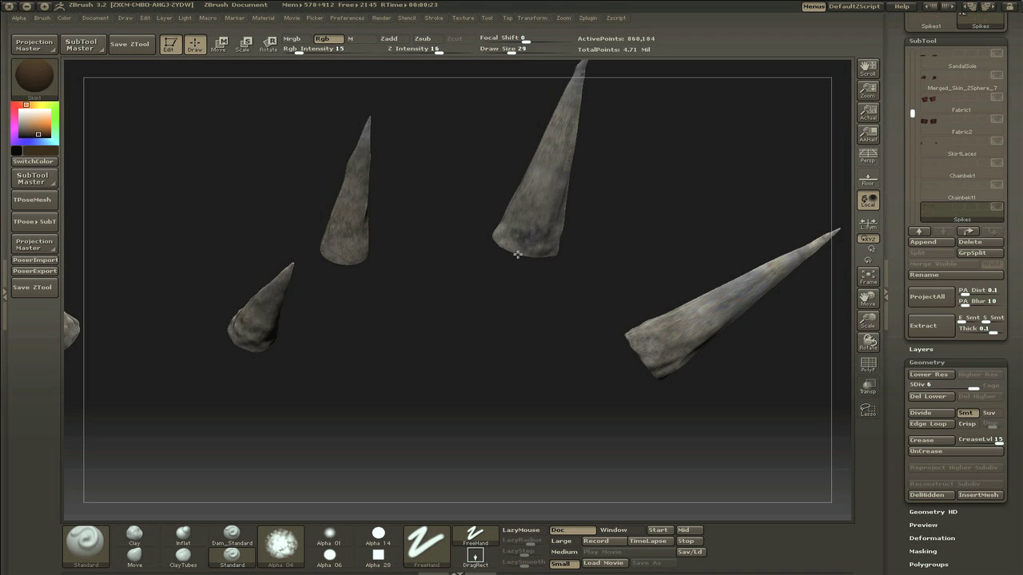
# Step: Paint dark freehand patches over the chest and shoulder spikes with Alpha 04 at Rgb Intensity 15
pyautogui.moveTo(489, 244); pyautogui.dragTo(619, 227)
pyautogui.moveTo(574, 348); pyautogui.dragTo(619, 308)
pyautogui.moveTo(557, 372); pyautogui.dragTo(513, 374)
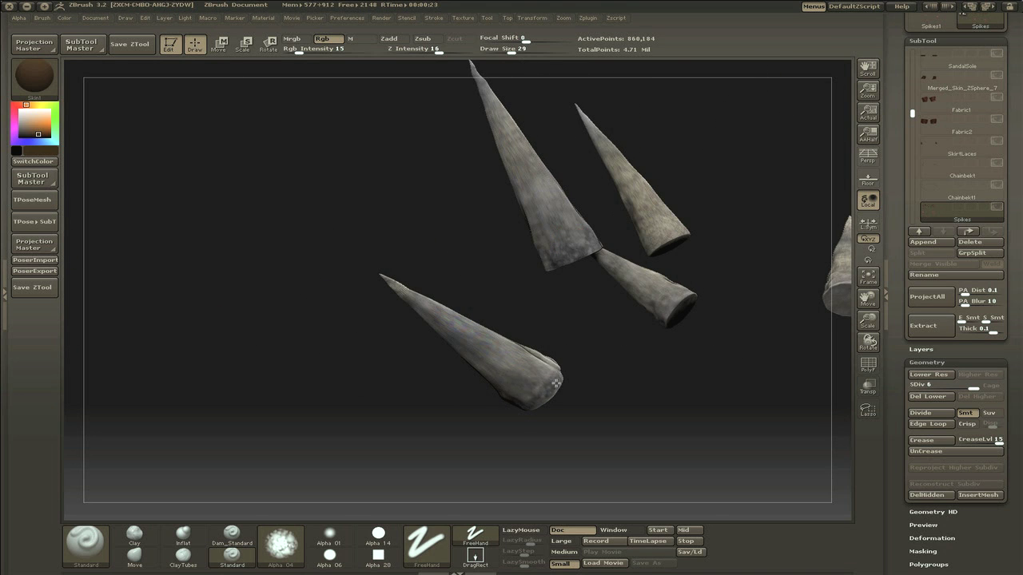
pyautogui.moveTo(488, 428); pyautogui.dragTo(575, 338)
pyautogui.moveTo(519, 392); pyautogui.dragTo(483, 390)
pyautogui.moveTo(520, 435)
pyautogui.mouseDown()
pyautogui.moveTo(591, 424)
pyautogui.moveTo(607, 399)
pyautogui.mouseUp()
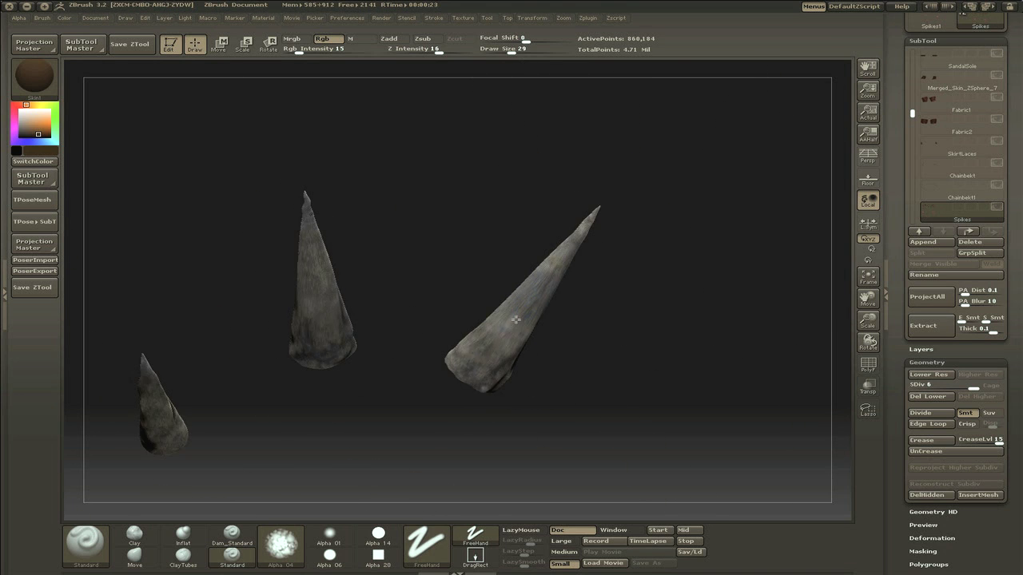
pyautogui.moveTo(505, 330); pyautogui.dragTo(456, 356)
pyautogui.keyDown('alt'); pyautogui.moveTo(707, 317); pyautogui.dragTo(905, 267); pyautogui.keyUp('alt')
pyautogui.moveTo(454, 277); pyautogui.dragTo(439, 325)
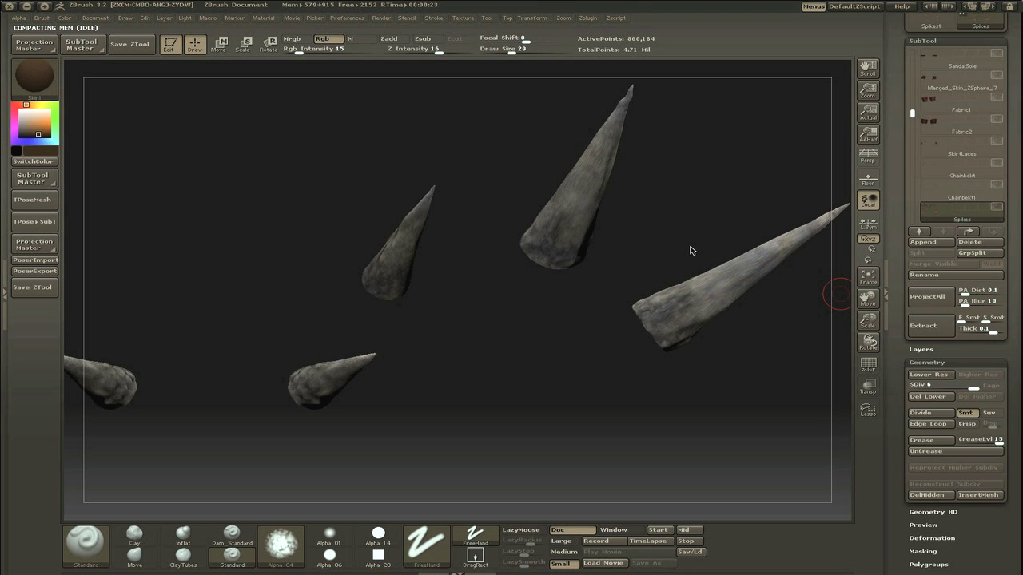
# Step: Move the Spikes subtool up the subtool list so it sits directly below HadesColor_019
pyautogui.click(969, 231)
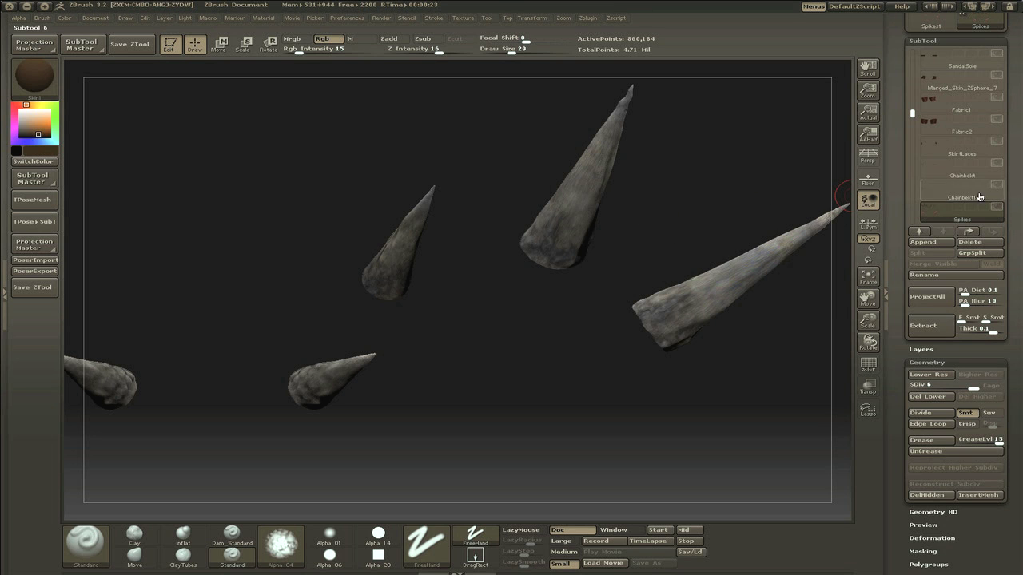
pyautogui.click(970, 232)
pyautogui.click(969, 231)
pyautogui.click(969, 231)
pyautogui.click(969, 232)
pyautogui.click(969, 232)
pyautogui.click(969, 232)
pyautogui.click(969, 231)
pyautogui.click(969, 232)
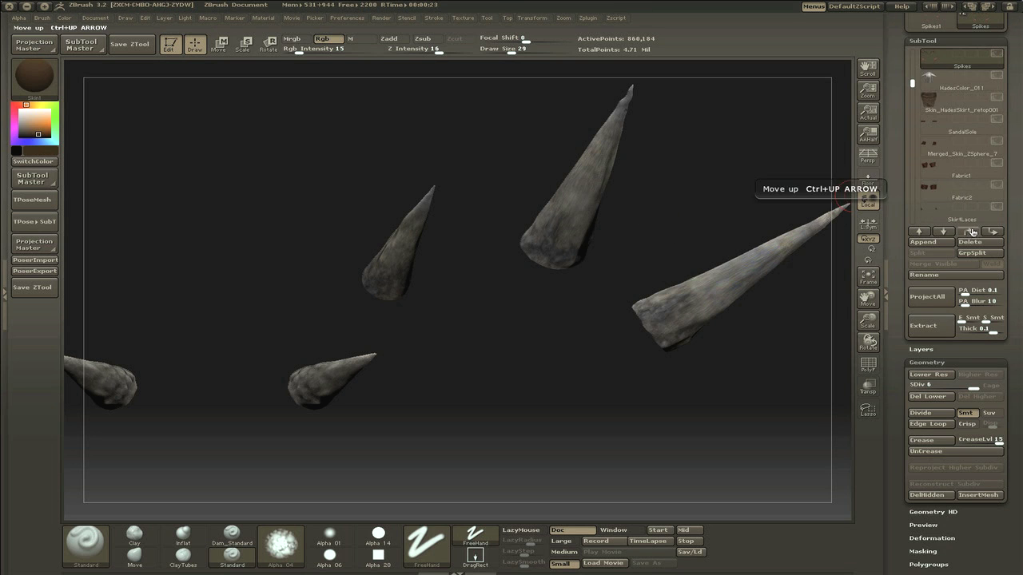
pyautogui.moveTo(912, 82); pyautogui.dragTo(911, 53)
pyautogui.click(997, 75)
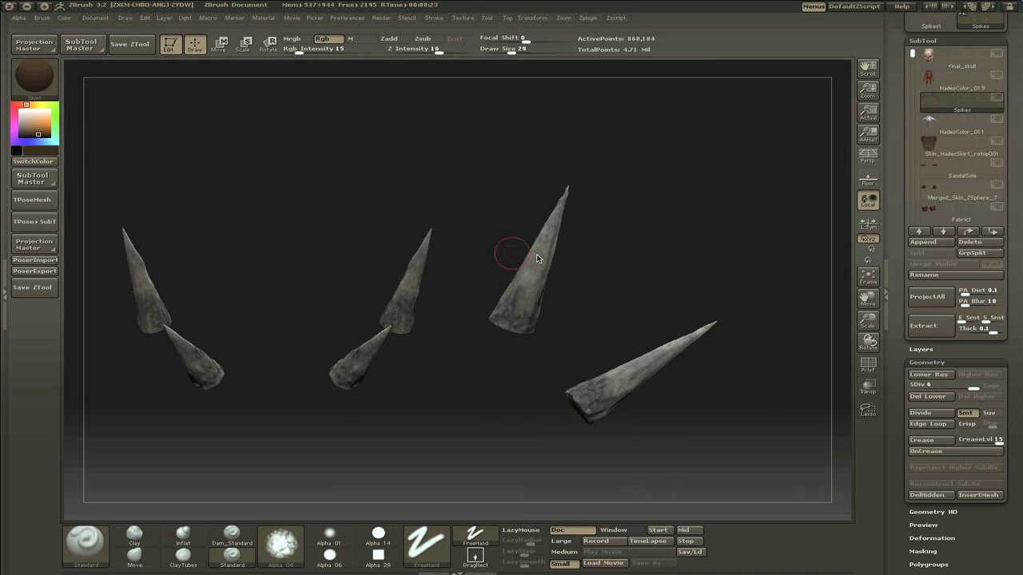
# Step: Pick a light beige paint colour, try a textured stroke on the upper chest spike and undo it
pyautogui.click(29, 117)
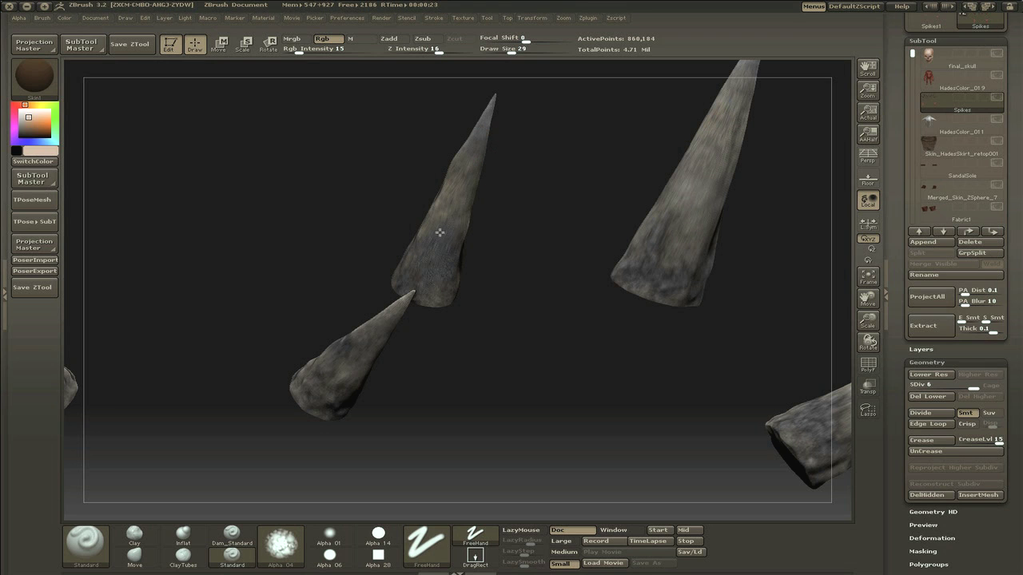
pyautogui.click(463, 18)
pyautogui.moveTo(449, 208)
pyautogui.mouseDown()
pyautogui.moveTo(432, 263)
pyautogui.moveTo(447, 306)
pyautogui.mouseUp()
pyautogui.hotkey('ctrl', 'z')
# Step: Choose the orange Texture 02 and paint rust on the chest and shoulder spikes at Rgb Intensity 11
pyautogui.click(462, 18)
pyautogui.click(544, 215)
pyautogui.hotkey('ctrl', 'z')
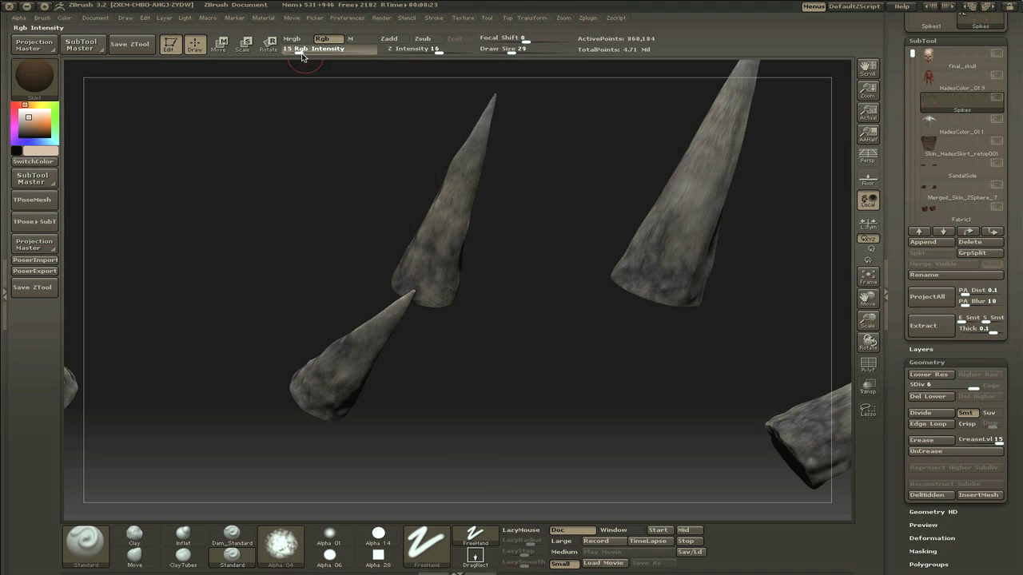
pyautogui.moveTo(304, 50); pyautogui.dragTo(295, 50)
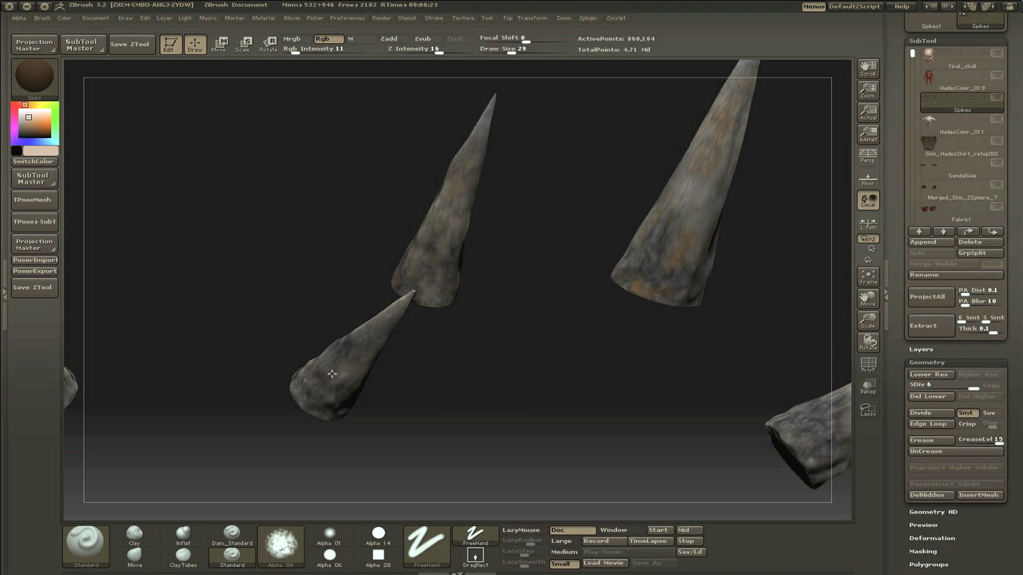
pyautogui.moveTo(590, 377); pyautogui.dragTo(687, 412)
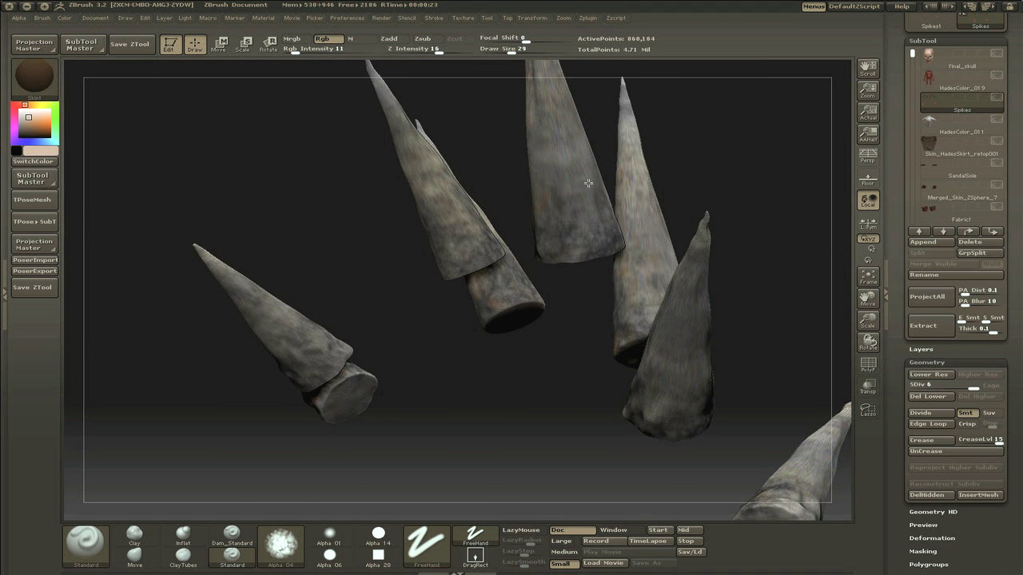
pyautogui.keyDown('alt'); pyautogui.moveTo(429, 287); pyautogui.dragTo(347, 252); pyautogui.keyUp('alt')
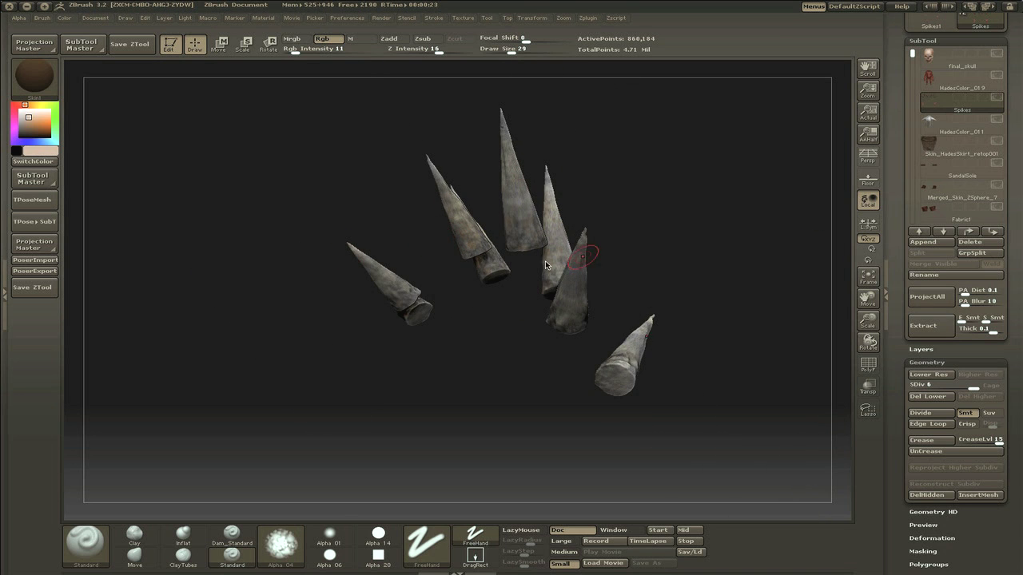
pyautogui.keyDown('shift'); pyautogui.moveTo(524, 294); pyautogui.dragTo(580, 316); pyautogui.keyUp('shift')
# Step: Show the whole character and inspect the rusted spikes against the body
pyautogui.click(995, 98)
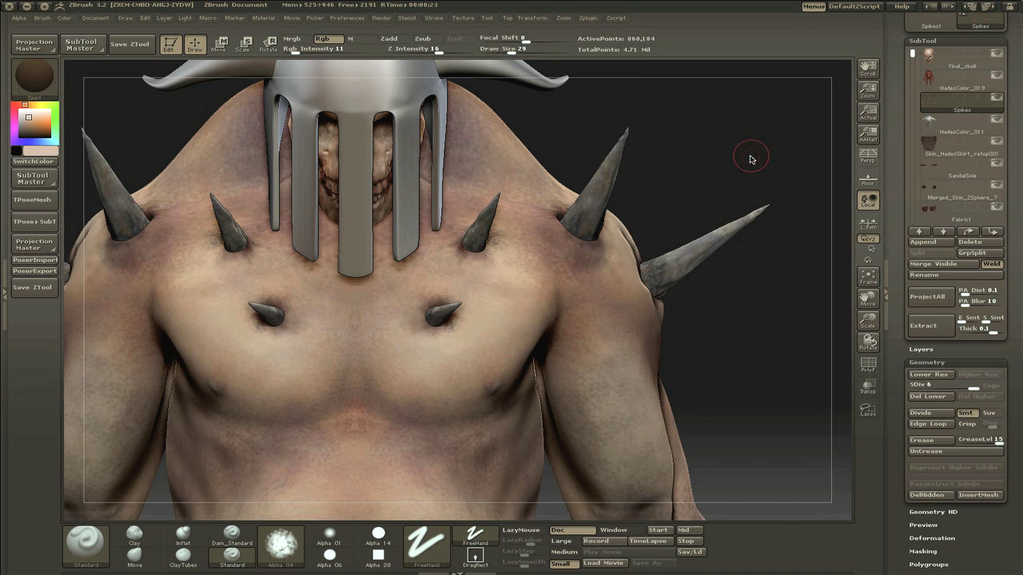
pyautogui.keyDown('alt'); pyautogui.moveTo(758, 158); pyautogui.dragTo(546, 156); pyautogui.keyUp('alt')
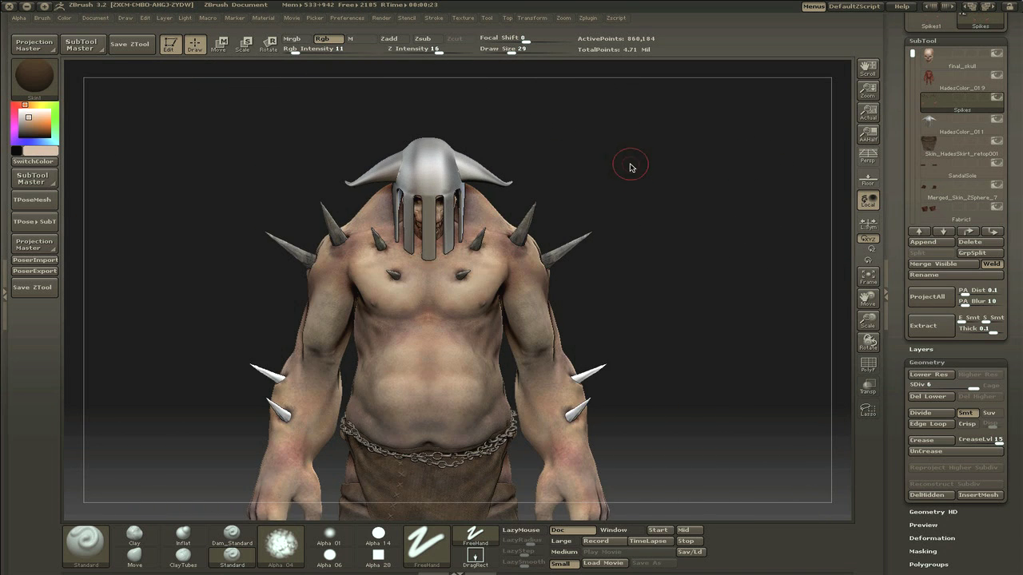
pyautogui.moveTo(632, 168); pyautogui.dragTo(546, 221)
# Step: Isolate the spikes and set up texture painting on the forearm spikes with DragRect, no alpha and Rgb Intensity 100
pyautogui.click(995, 98)
pyautogui.keyDown('alt'); pyautogui.moveTo(717, 180); pyautogui.dragTo(441, 60); pyautogui.keyUp('alt')
pyautogui.click(463, 18)
pyautogui.click(470, 72)
pyautogui.click(475, 557)
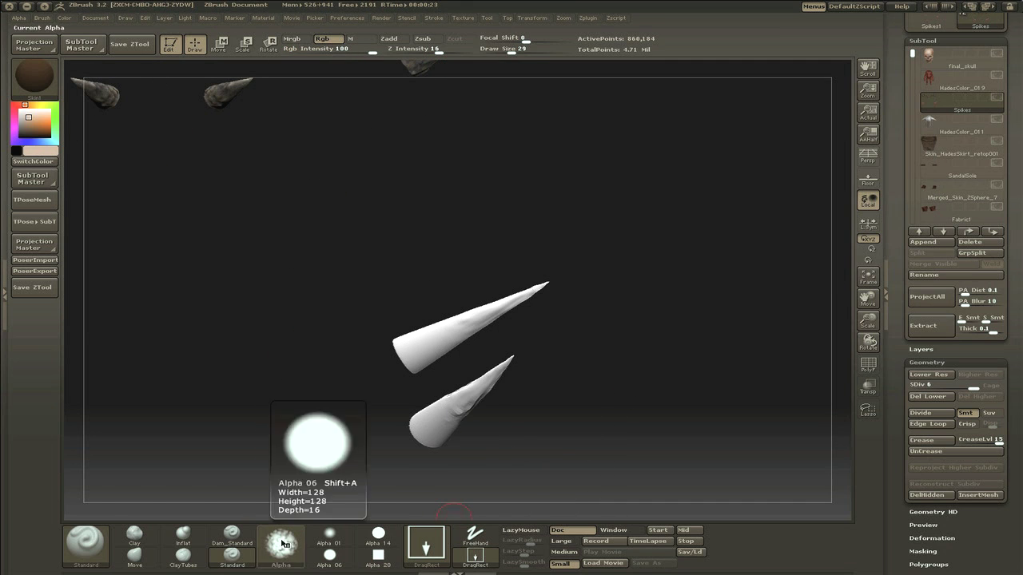
pyautogui.moveTo(130, 404); pyautogui.dragTo(134, 411)
pyautogui.click(329, 534)
pyautogui.click(280, 545)
pyautogui.click(40, 365)
# Step: Cover the unpainted forearm spikes with the grey metal texture from several sides
pyautogui.moveTo(460, 398); pyautogui.dragTo(536, 391)
pyautogui.moveTo(529, 321)
pyautogui.mouseDown()
pyautogui.moveTo(471, 323)
pyautogui.moveTo(448, 335)
pyautogui.mouseUp()
pyautogui.moveTo(387, 380); pyautogui.dragTo(443, 440)
pyautogui.moveTo(352, 420)
pyautogui.mouseDown()
pyautogui.moveTo(419, 377)
pyautogui.moveTo(537, 362)
pyautogui.moveTo(608, 375)
pyautogui.mouseUp()
pyautogui.moveTo(669, 428); pyautogui.dragTo(622, 460)
pyautogui.moveTo(534, 426)
pyautogui.mouseDown()
pyautogui.moveTo(567, 411)
pyautogui.moveTo(668, 461)
pyautogui.moveTo(705, 327)
pyautogui.moveTo(482, 404)
pyautogui.mouseUp()
# Step: Choose another texture and overlay it on the forearm spikes at Rgb Intensity 12
pyautogui.click(461, 18)
pyautogui.click(493, 71)
pyautogui.click(543, 120)
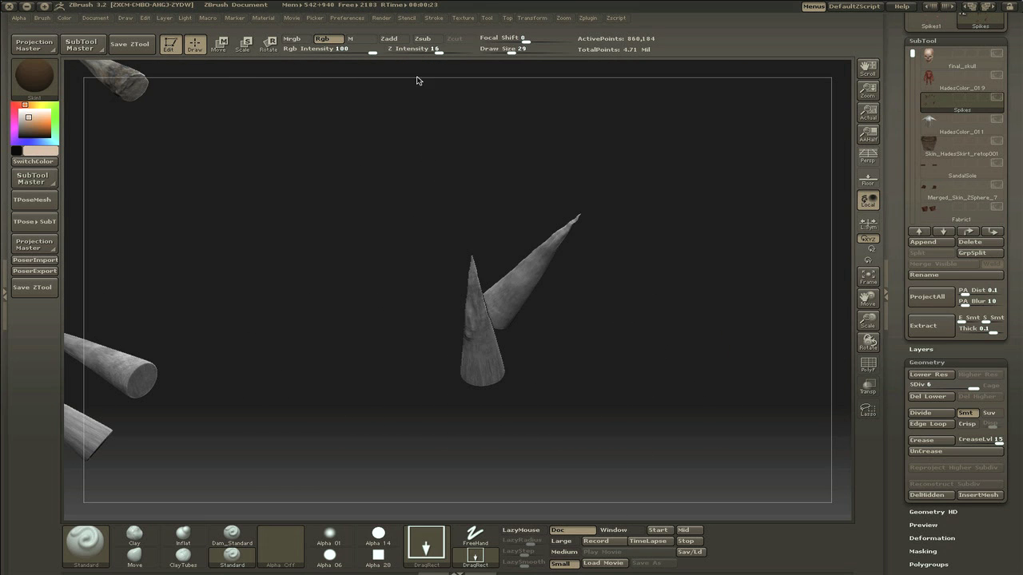
pyautogui.click(310, 51)
pyautogui.moveTo(487, 312)
pyautogui.mouseDown()
pyautogui.moveTo(530, 359)
pyautogui.moveTo(510, 321)
pyautogui.mouseUp()
pyautogui.click(296, 52)
pyautogui.moveTo(511, 112)
pyautogui.mouseDown()
pyautogui.moveTo(696, 146)
pyautogui.moveTo(536, 264)
pyautogui.moveTo(459, 379)
pyautogui.moveTo(481, 310)
pyautogui.moveTo(486, 437)
pyautogui.mouseUp()
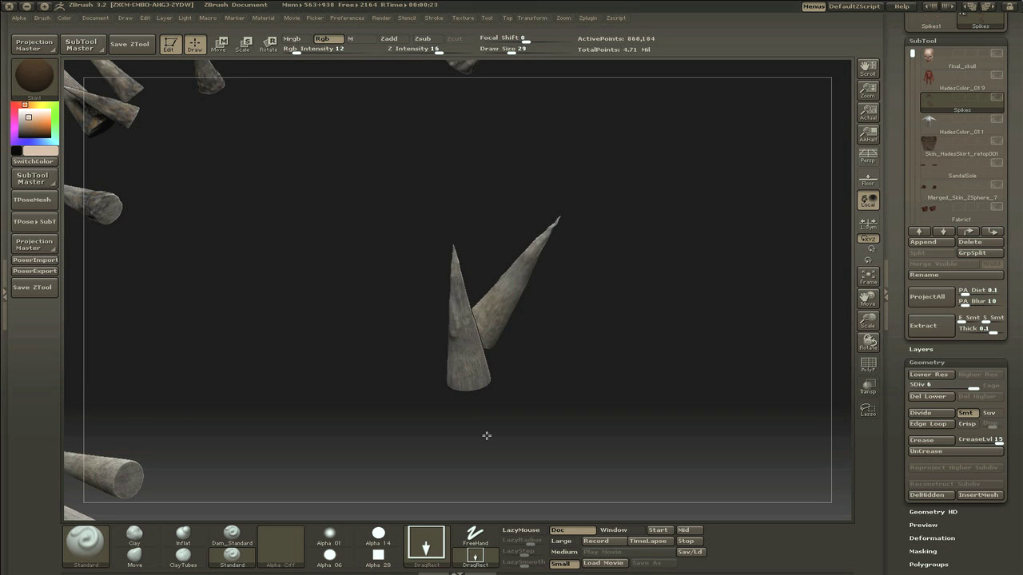
# Step: Add further texture to the forearm spikes, finishing with FreeHand strokes of Texture 18 at Rgb Intensity 12
pyautogui.click(437, 19)
pyautogui.click(483, 58)
pyautogui.click(463, 18)
pyautogui.moveTo(580, 289); pyautogui.dragTo(466, 331)
pyautogui.click(475, 536)
pyautogui.moveTo(463, 18)
pyautogui.click(544, 152)
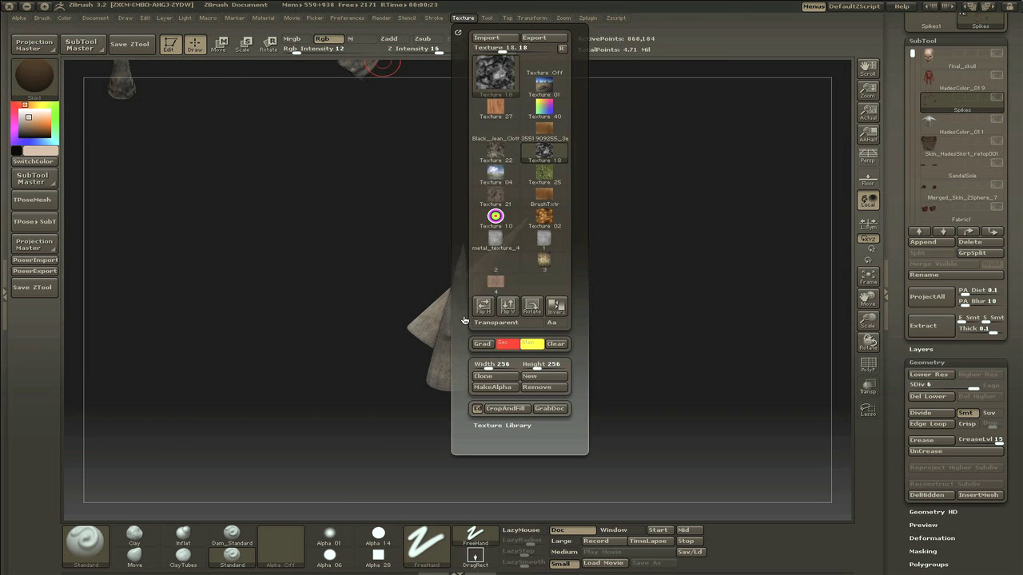
pyautogui.moveTo(520, 377); pyautogui.dragTo(837, 275)
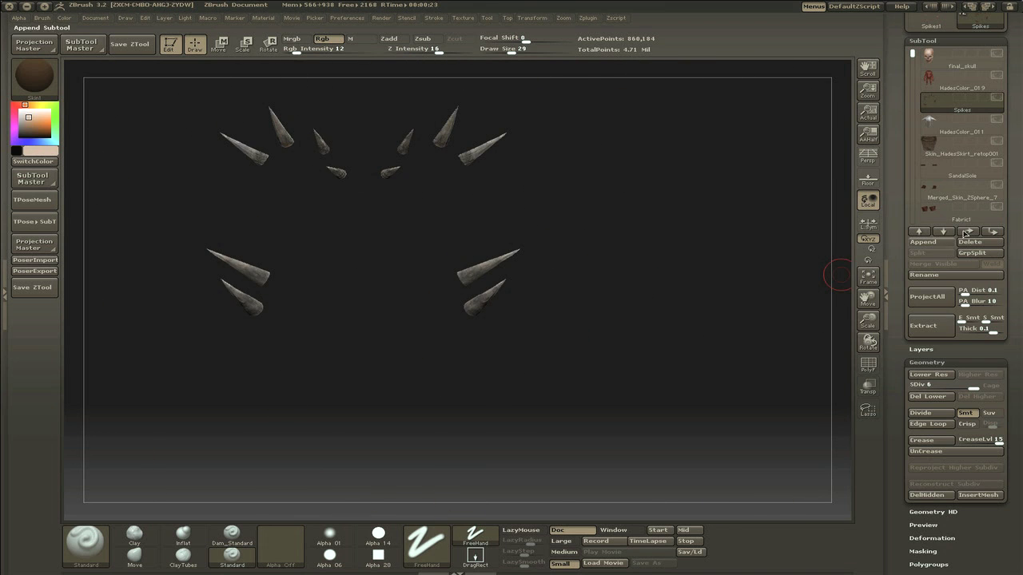
# Step: Show all subtools again and inspect the forearm spikes on the full character
pyautogui.click(997, 98)
pyautogui.keyDown('alt'); pyautogui.moveTo(693, 281); pyautogui.dragTo(639, 265); pyautogui.keyUp('alt')
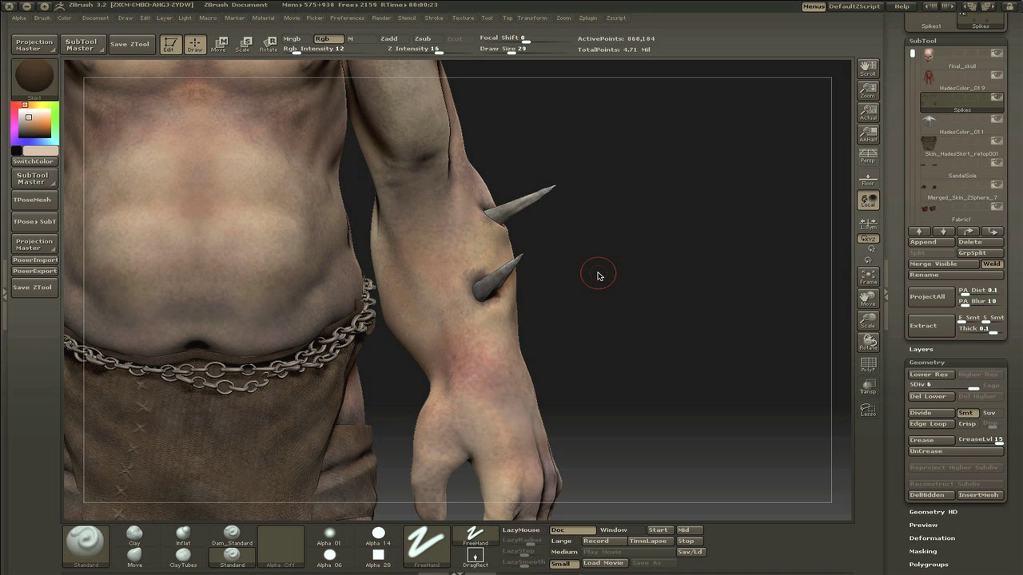
pyautogui.moveTo(599, 276); pyautogui.dragTo(680, 293)
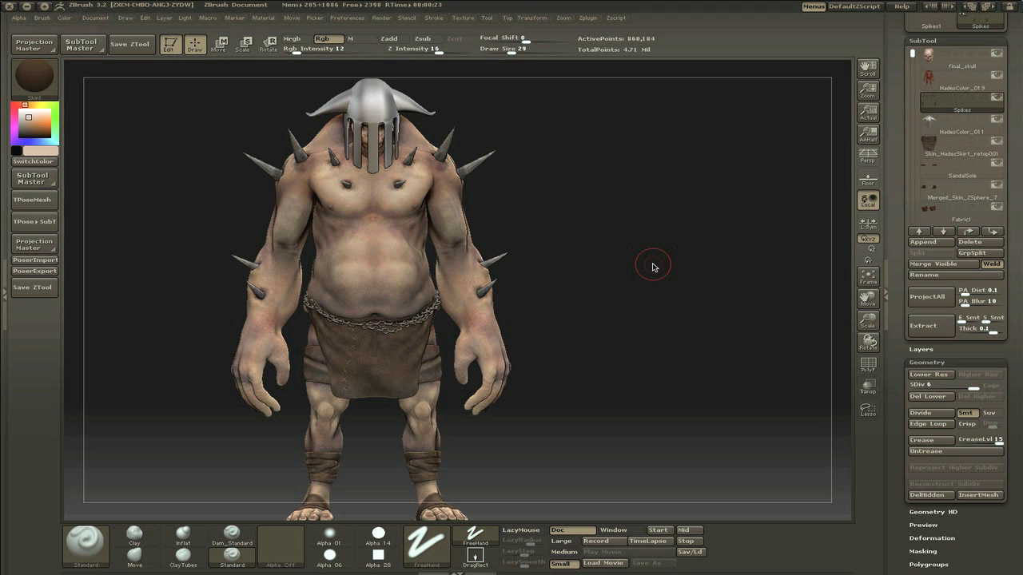
# Step: Save the ZTool as the next numbered version, HadesColor_020, in the Hades folder
pyautogui.hotkey('ctrl', 's')
pyautogui.click(568, 177)
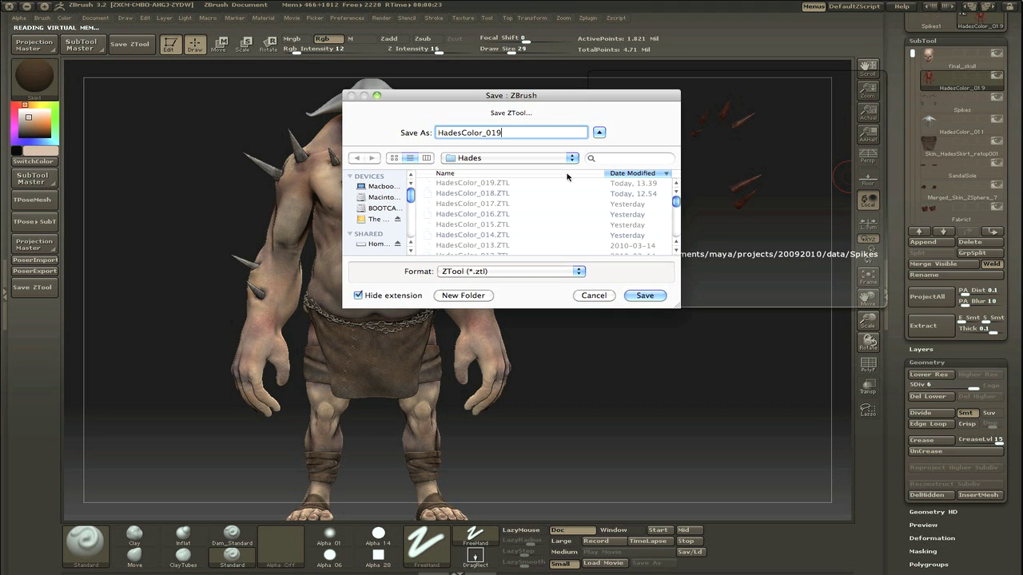
pyautogui.press('Return')
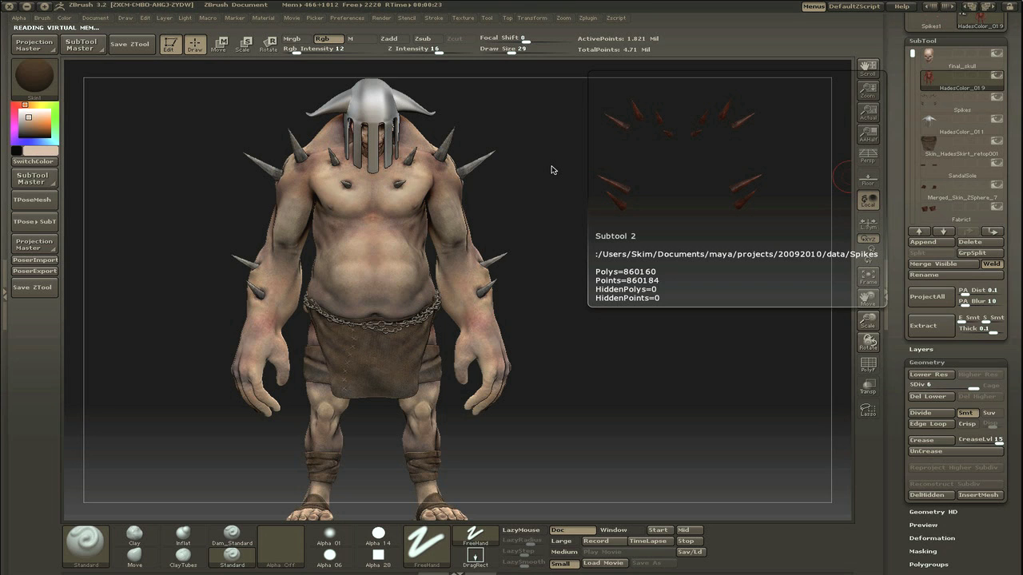
pyautogui.click(551, 169)
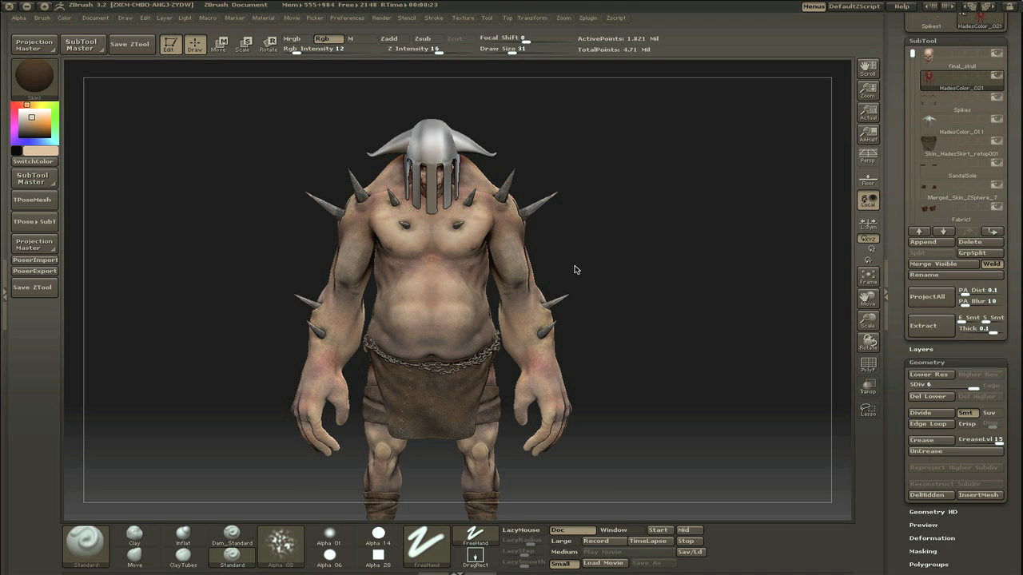
# Step: Paint textured discolouration on the skin around the chest spikes at Rgb Intensity 12 and undo the last stroke
pyautogui.moveTo(574, 270); pyautogui.dragTo(755, 364)
pyautogui.click(468, 18)
pyautogui.click(509, 76)
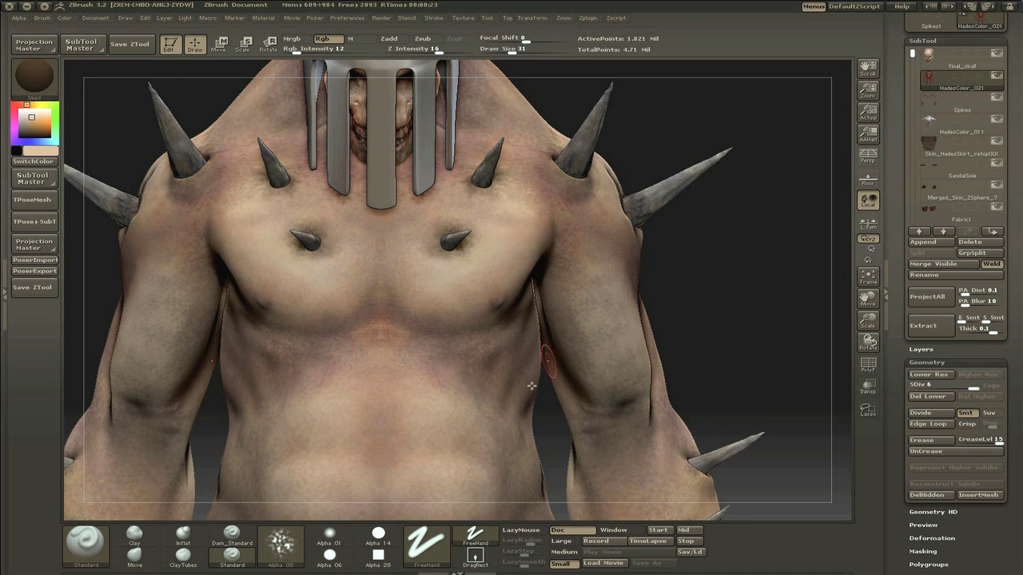
pyautogui.click(452, 274)
pyautogui.hotkey('ctrl', 'z')
# Step: Paint discoloured skin around the bases of the forearm spikes and undo the last stroke
pyautogui.moveTo(717, 247); pyautogui.dragTo(581, 318)
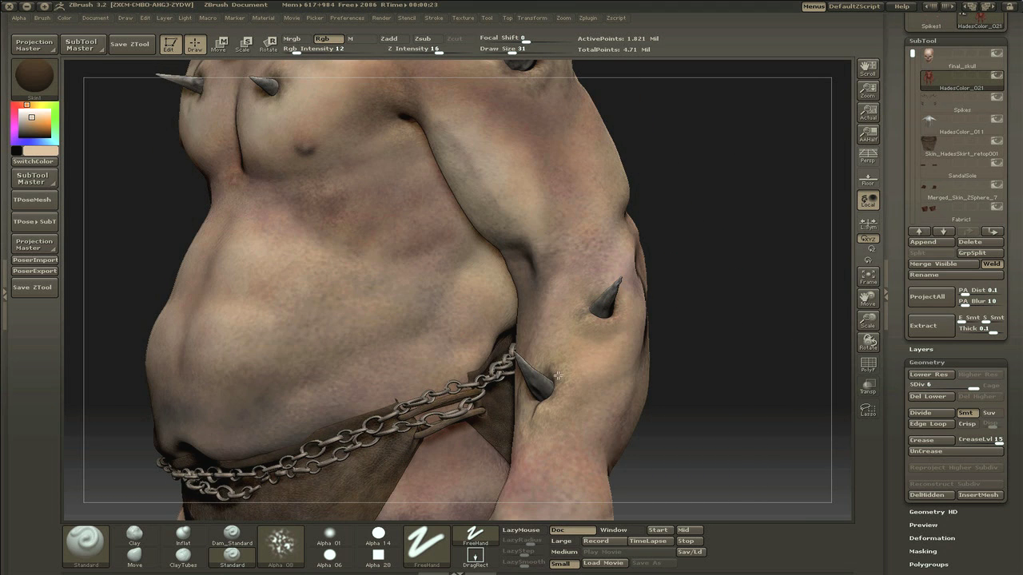
pyautogui.press('space')
pyautogui.moveTo(574, 325)
pyautogui.mouseDown()
pyautogui.moveTo(559, 320)
pyautogui.moveTo(572, 345)
pyautogui.mouseUp()
pyautogui.hotkey('ctrl', 'z')
pyautogui.moveTo(663, 340); pyautogui.dragTo(540, 184)
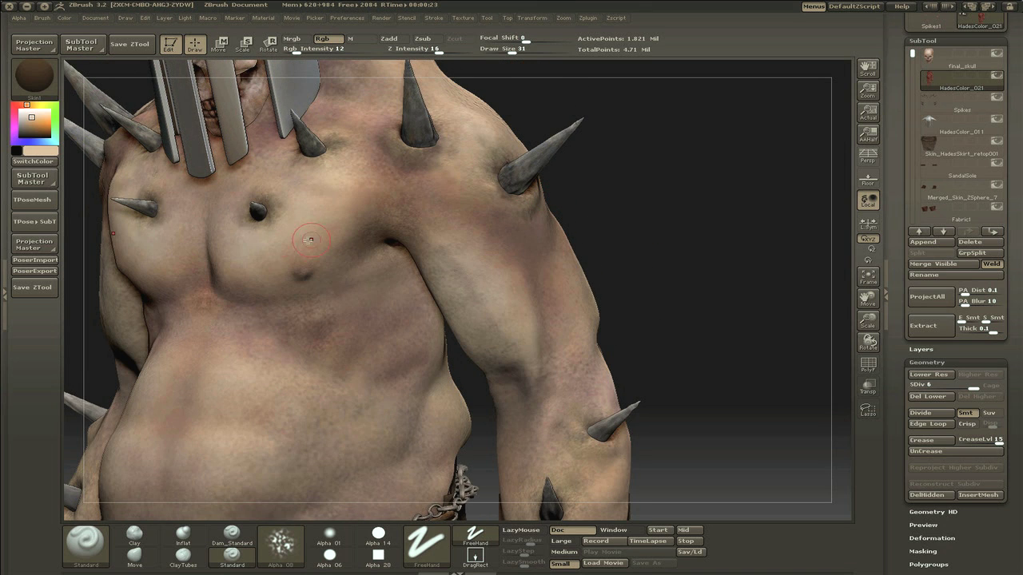
# Step: Pick a slightly stronger tan paint colour and turn the brush texture off
pyautogui.click(33, 119)
pyautogui.click(462, 18)
pyautogui.click(498, 123)
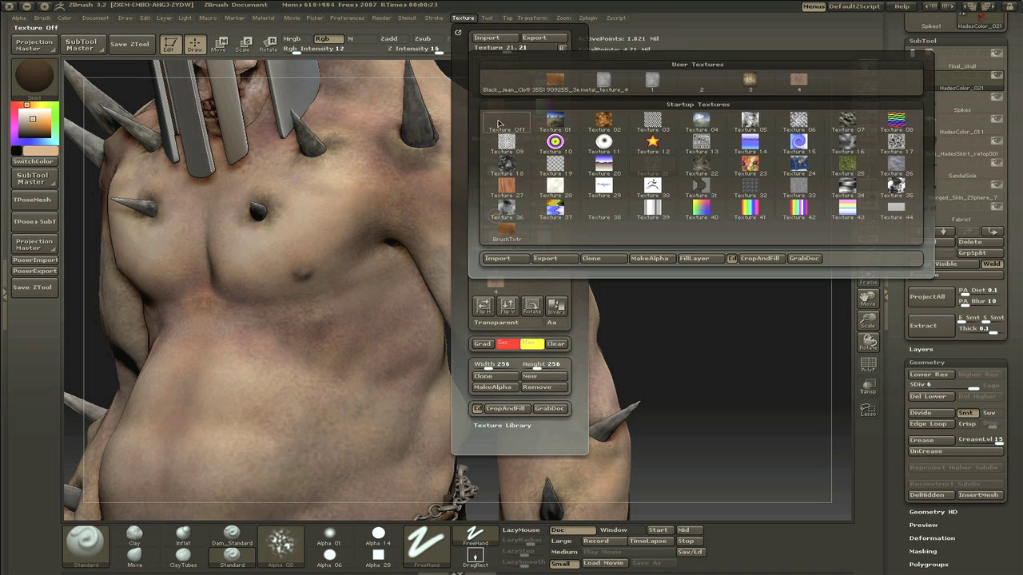
pyautogui.click(498, 123)
pyautogui.keyDown('alt'); pyautogui.moveTo(689, 187); pyautogui.dragTo(528, 166); pyautogui.keyUp('alt')
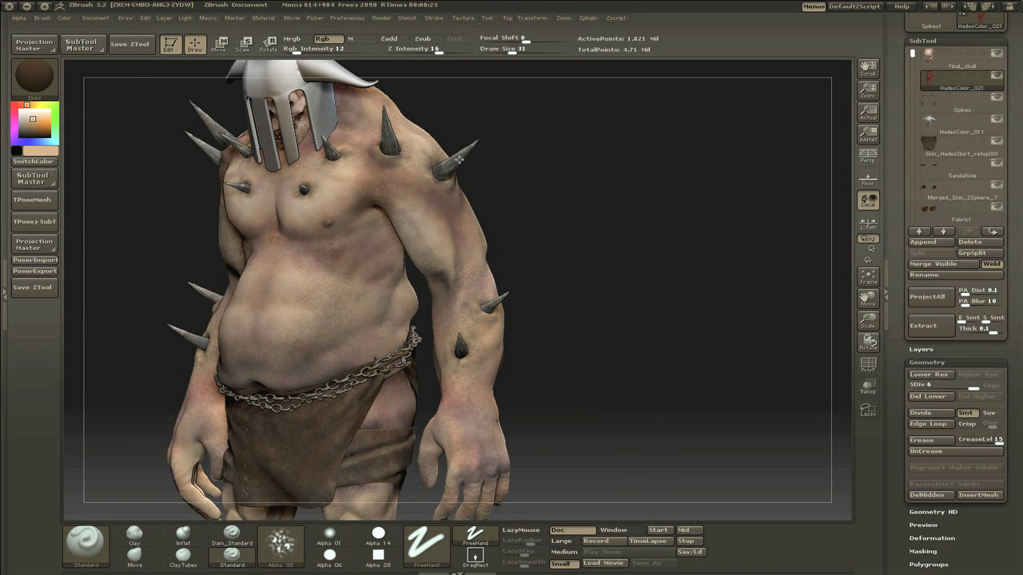
# Step: Select the Spikes subtool and check the spikes and surrounding skin on the chest, shoulder and arm
pyautogui.keyDown('alt'); pyautogui.click(459, 159); pyautogui.keyUp('alt')
pyautogui.click(466, 17)
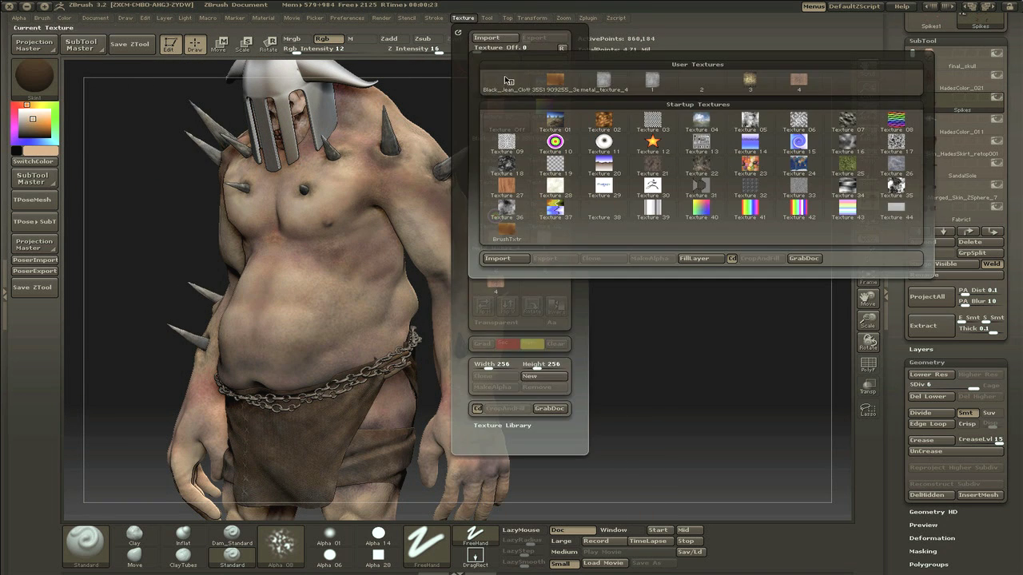
pyautogui.moveTo(696, 165); pyautogui.dragTo(696, 206)
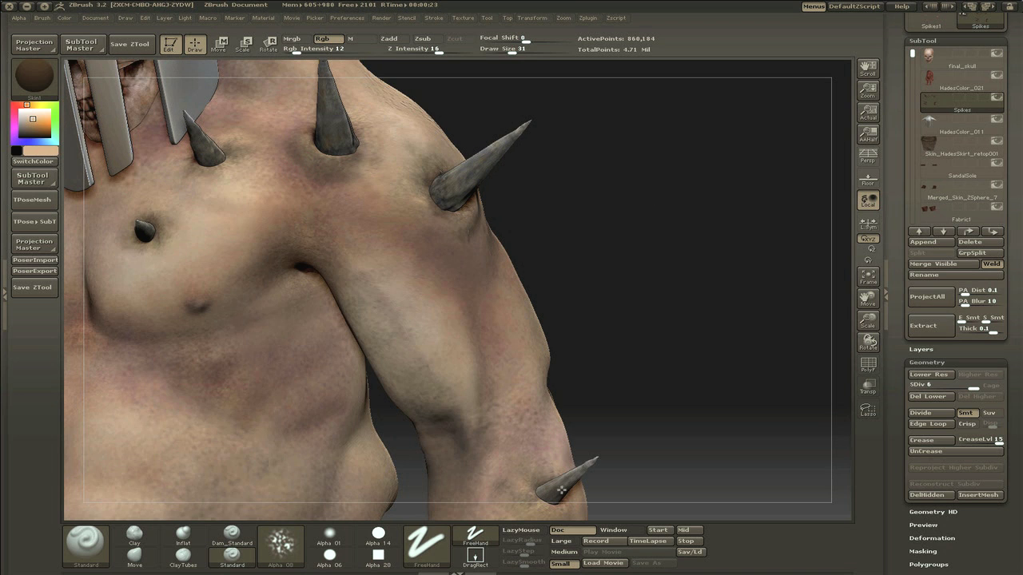
pyautogui.moveTo(647, 368); pyautogui.dragTo(769, 345)
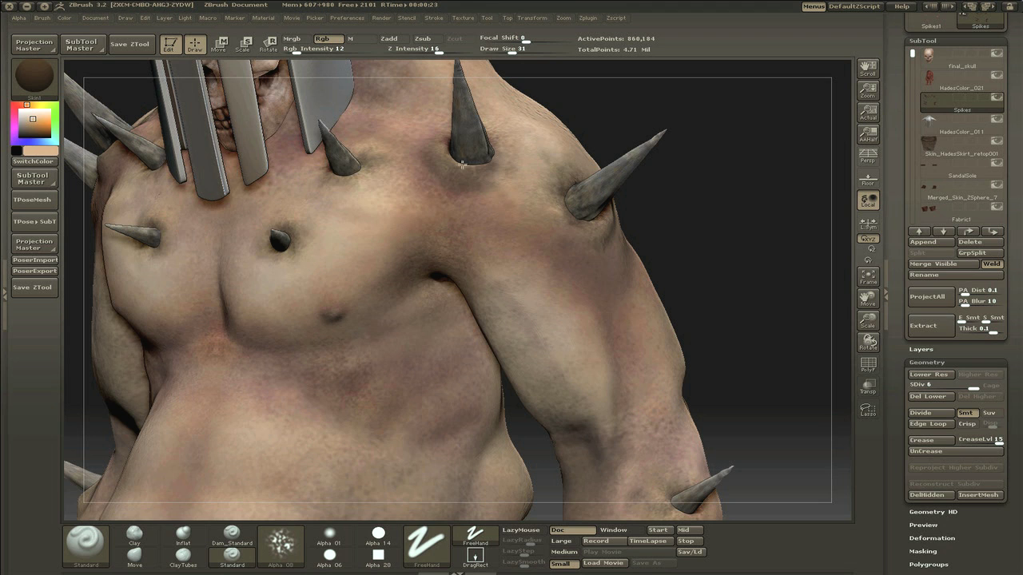
pyautogui.keyDown('alt'); pyautogui.moveTo(711, 276); pyautogui.dragTo(551, 172); pyautogui.keyUp('alt')
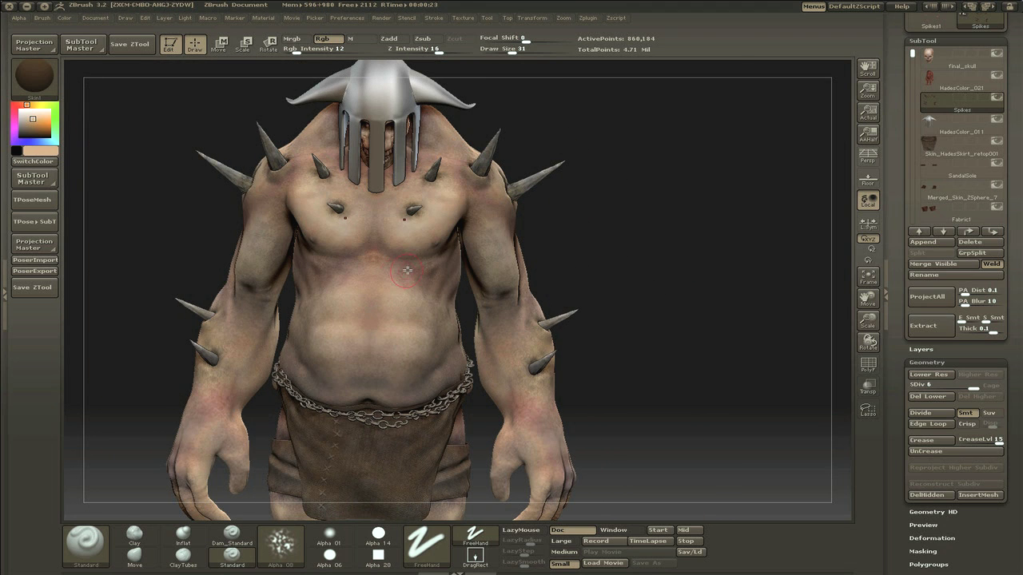
# Step: Save the ZTool as HadesColor_022 in the Hades folder
pyautogui.press('super+s')
pyautogui.click(534, 186)
pyautogui.press('BackSpace')
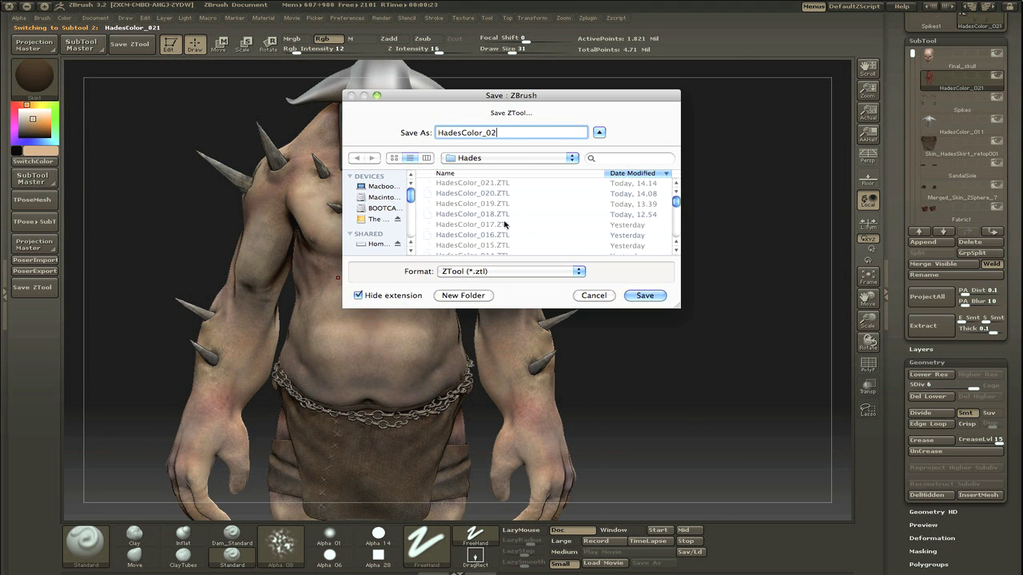
pyautogui.press('Return')
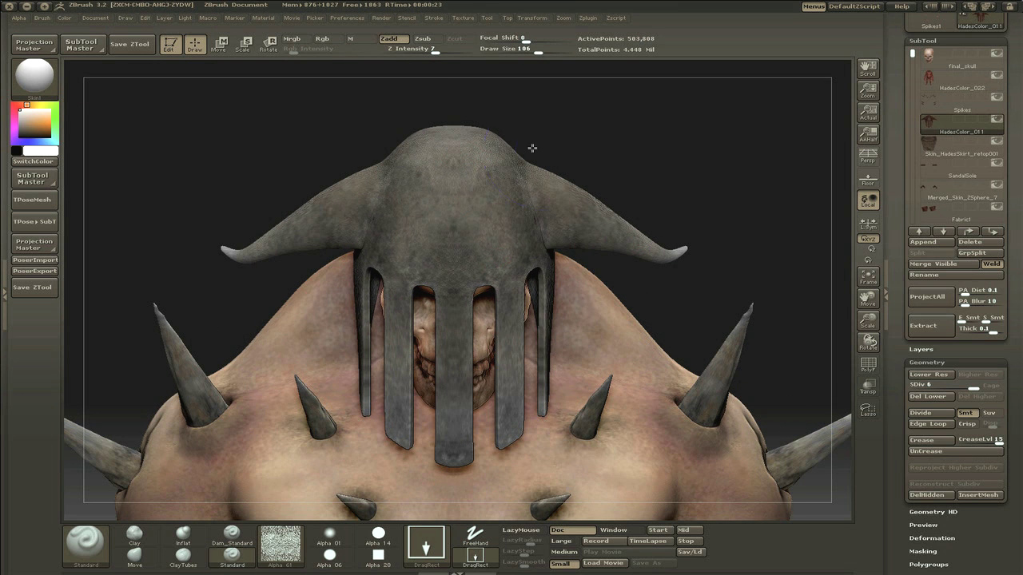
pyautogui.keyDown('shift'); pyautogui.moveTo(532, 148); pyautogui.dragTo(514, 142); pyautogui.keyUp('shift')
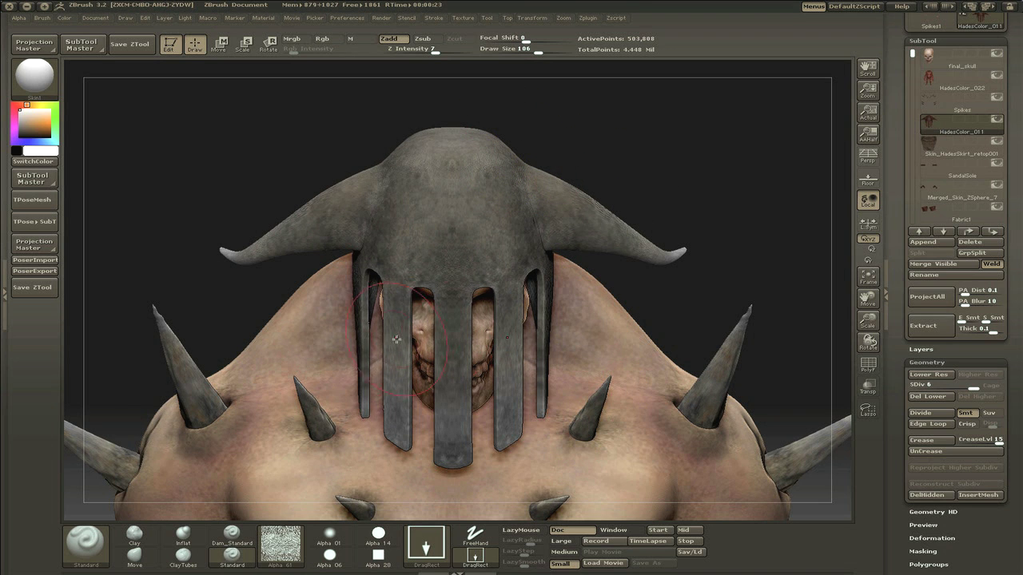
# Step: Choose the striped alpha and FreeHand stroke, try sculpting curved grooves into the helmet's front at Z Intensity 38, and undo them
pyautogui.click(281, 545)
pyautogui.click(429, 456)
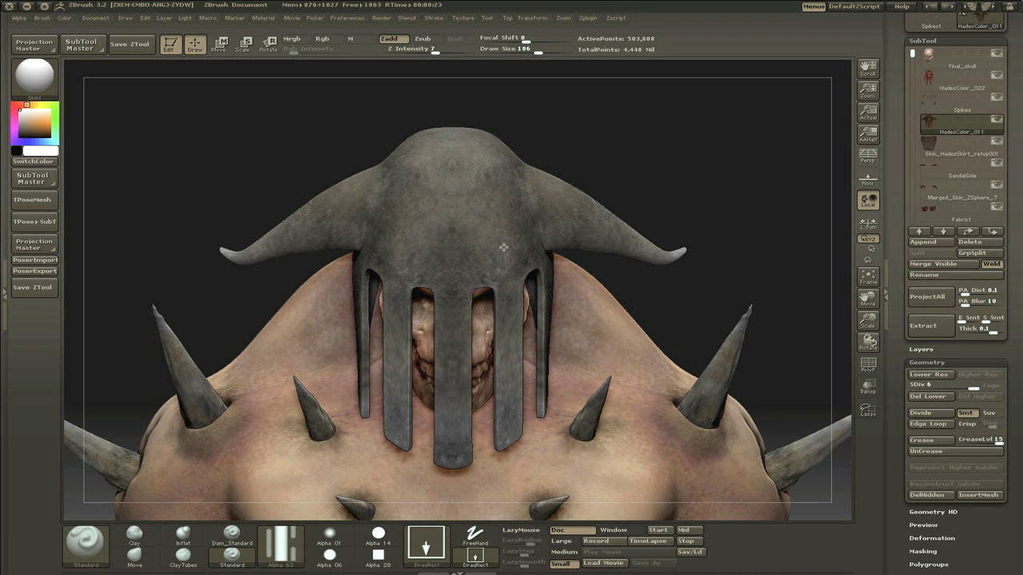
pyautogui.click(446, 51)
pyautogui.moveTo(502, 193)
pyautogui.mouseDown()
pyautogui.moveTo(501, 214)
pyautogui.moveTo(465, 260)
pyautogui.mouseUp()
pyautogui.hotkey('ctrl', 'z')
pyautogui.click(476, 536)
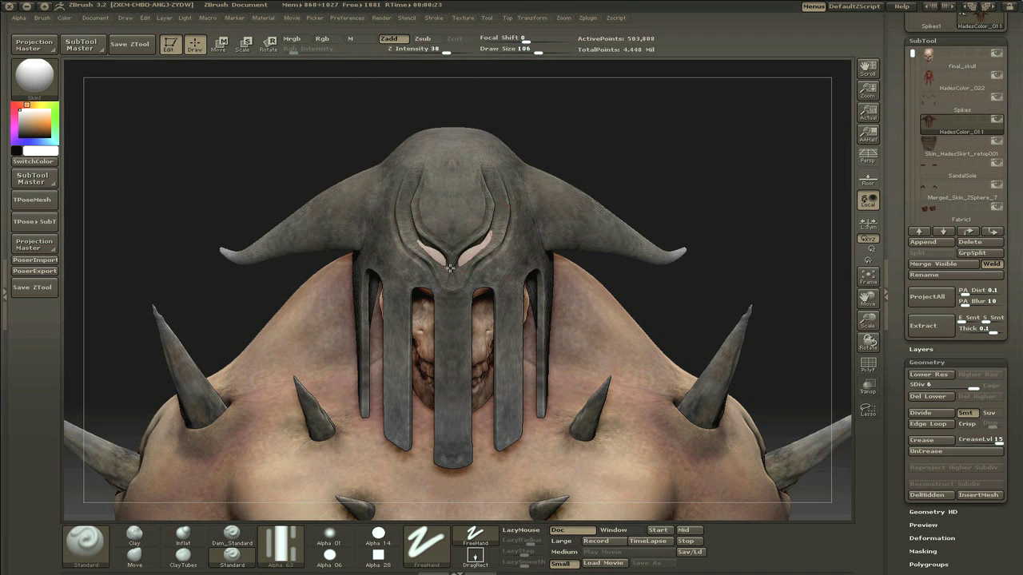
pyautogui.hotkey('ctrl', 'z')
# Step: Sculpt grooves across the helmet dome and around the horn bases with Z Intensity 12 and Draw Size 76
pyautogui.click(437, 51)
pyautogui.write('5')
pyautogui.moveTo(438, 55); pyautogui.dragTo(441, 53)
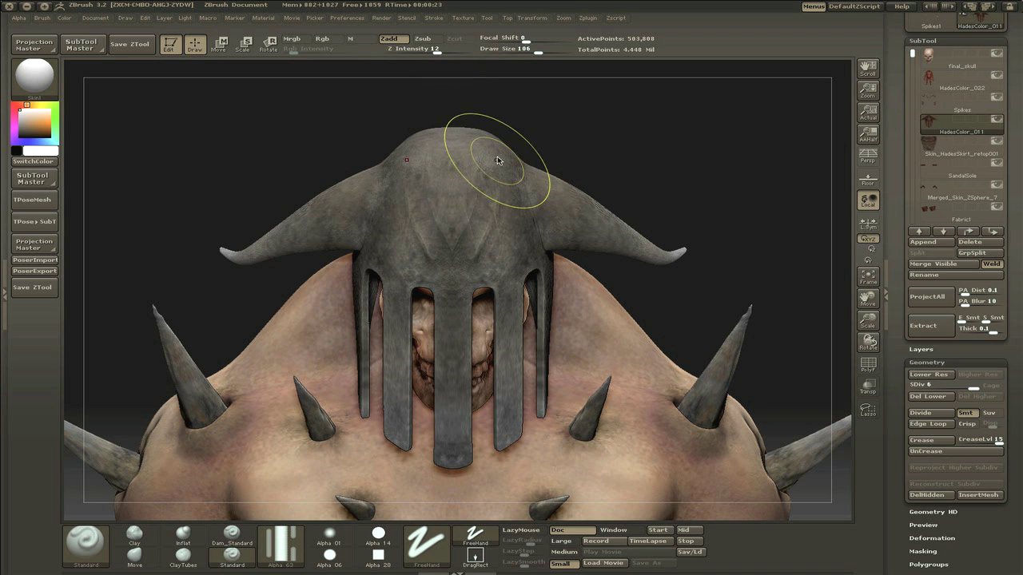
pyautogui.press('s')
pyautogui.moveTo(513, 190); pyautogui.dragTo(502, 190)
pyautogui.moveTo(550, 140); pyautogui.dragTo(515, 150)
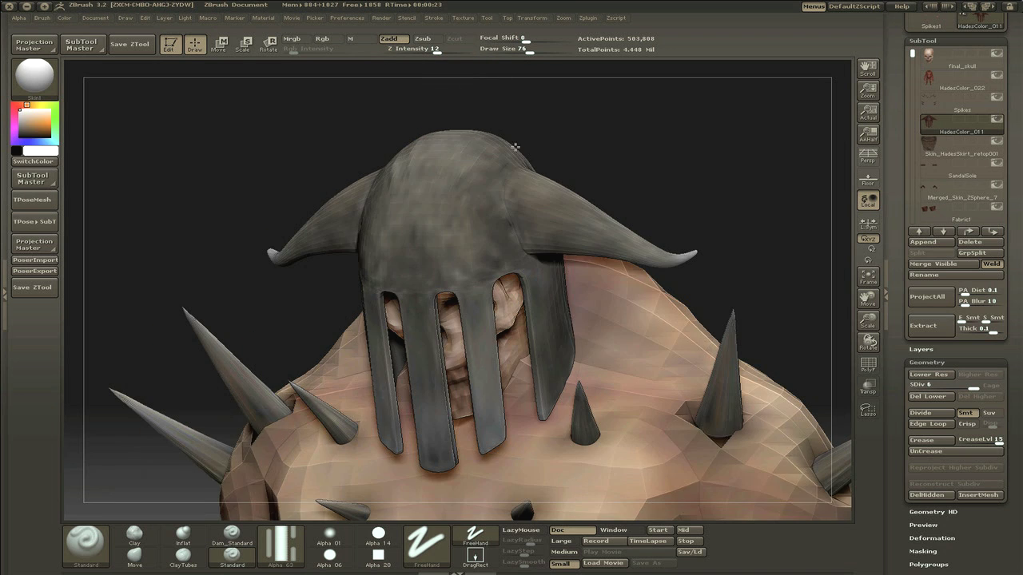
pyautogui.moveTo(497, 247); pyautogui.dragTo(503, 163)
pyautogui.moveTo(503, 163)
pyautogui.mouseDown()
pyautogui.moveTo(528, 255)
pyautogui.moveTo(498, 241)
pyautogui.moveTo(489, 163)
pyautogui.mouseUp()
pyautogui.moveTo(601, 143); pyautogui.dragTo(763, 152)
pyautogui.moveTo(449, 183); pyautogui.dragTo(438, 270)
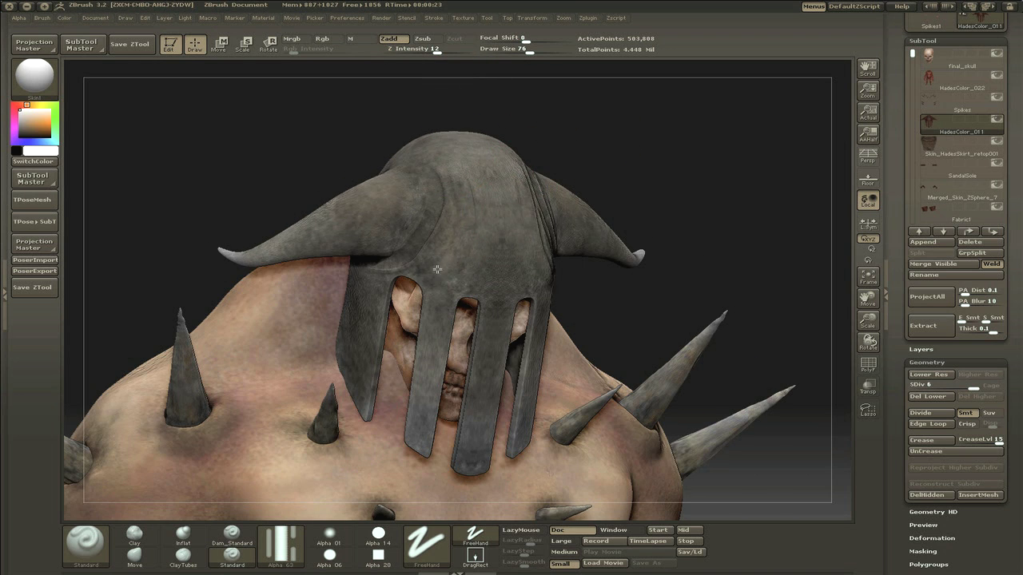
# Step: Refine the sculpted creases where the horns join the helmet, working around both sides
pyautogui.moveTo(679, 152); pyautogui.dragTo(584, 147)
pyautogui.moveTo(561, 183); pyautogui.dragTo(562, 208)
pyautogui.moveTo(553, 192)
pyautogui.mouseDown()
pyautogui.moveTo(558, 245)
pyautogui.moveTo(587, 248)
pyautogui.mouseUp()
pyautogui.moveTo(601, 143); pyautogui.dragTo(671, 145)
pyautogui.moveTo(554, 188); pyautogui.dragTo(582, 254)
pyautogui.moveTo(631, 152)
pyautogui.mouseDown()
pyautogui.moveTo(535, 169)
pyautogui.moveTo(532, 199)
pyautogui.mouseUp()
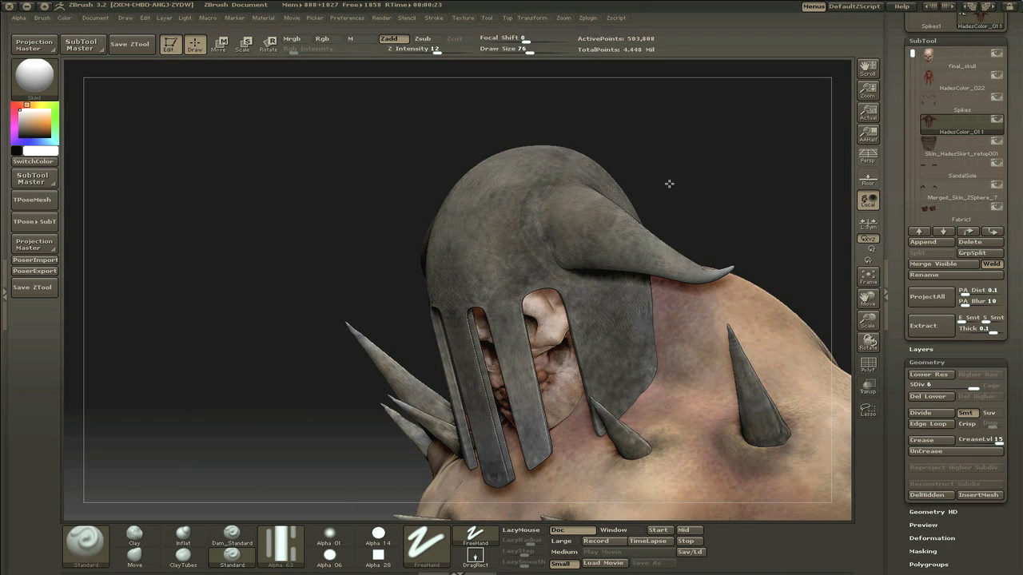
pyautogui.moveTo(669, 183); pyautogui.dragTo(568, 186)
pyautogui.moveTo(388, 201); pyautogui.dragTo(680, 174)
# Step: Set Z Intensity to 19, switch the brush from Zadd to Rgb, and open the helmet's Polypaint settings
pyautogui.click(439, 50)
pyautogui.click(389, 39)
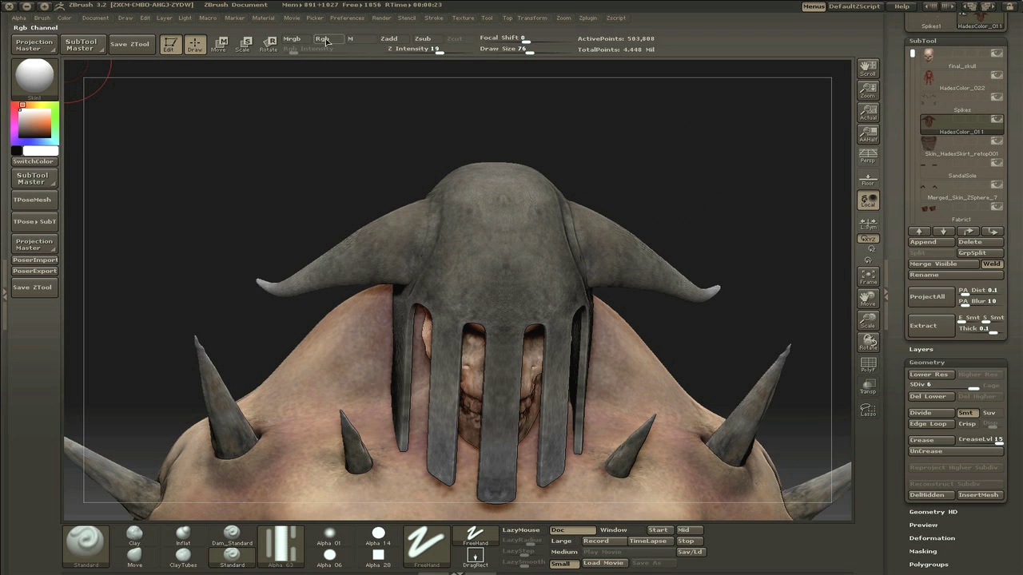
pyautogui.click(326, 39)
pyautogui.click(65, 18)
pyautogui.moveTo(966, 512); pyautogui.dragTo(967, 353)
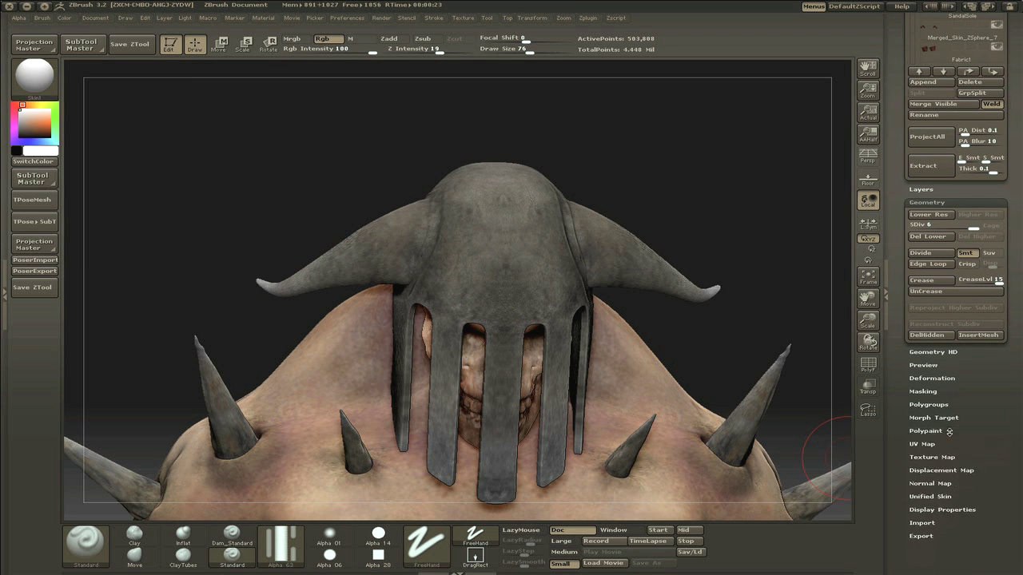
pyautogui.click(940, 431)
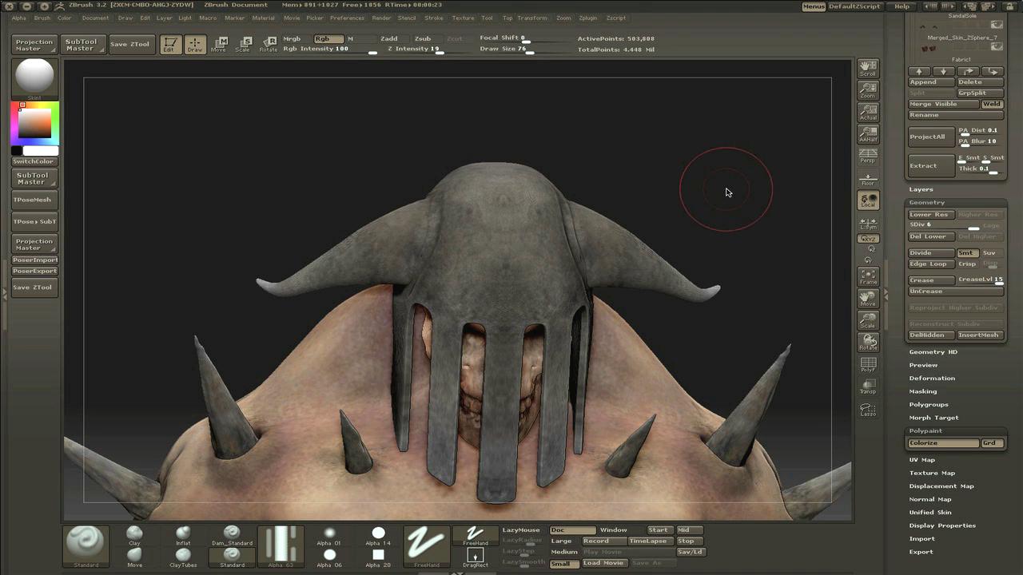
pyautogui.moveTo(699, 166); pyautogui.dragTo(635, 142)
pyautogui.moveTo(621, 351); pyautogui.dragTo(749, 286)
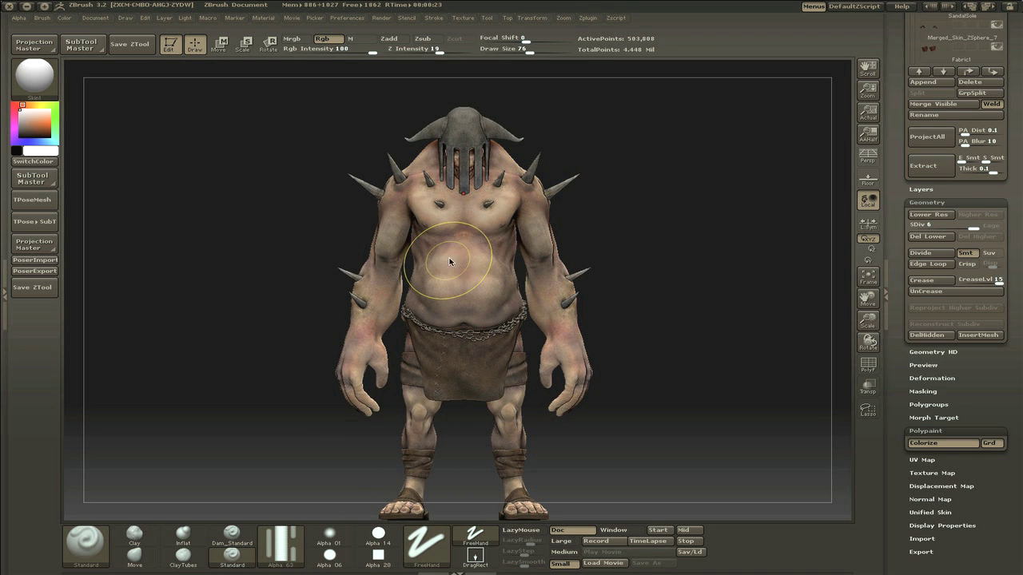
# Step: Select the body subtool and save the ZTool as HadesColor_023 in the Hades folder
pyautogui.keyDown('alt'); pyautogui.click(479, 225); pyautogui.keyUp('alt')
pyautogui.hotkey('ctrl', 's')
pyautogui.click(529, 183)
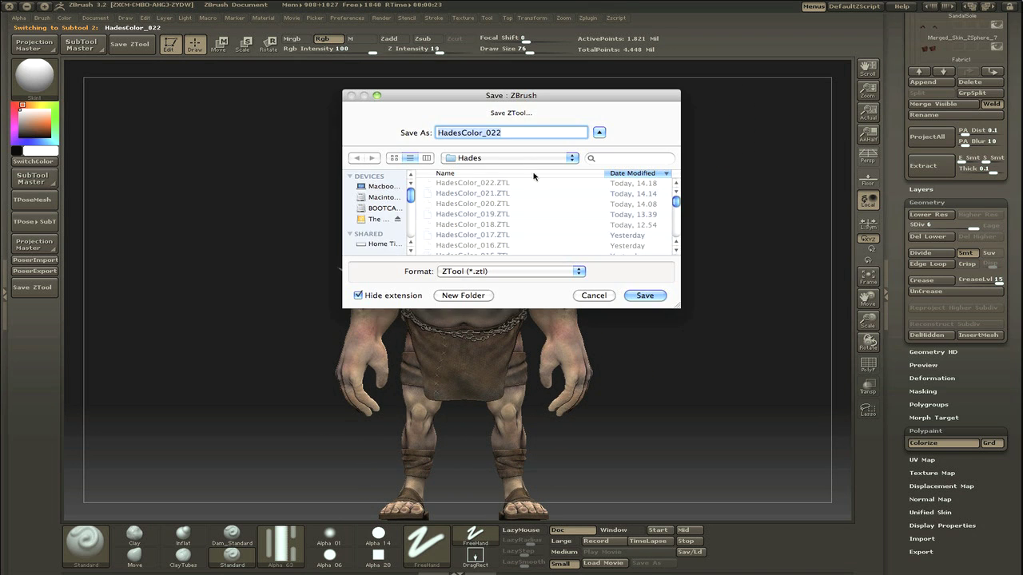
pyautogui.press('Return')
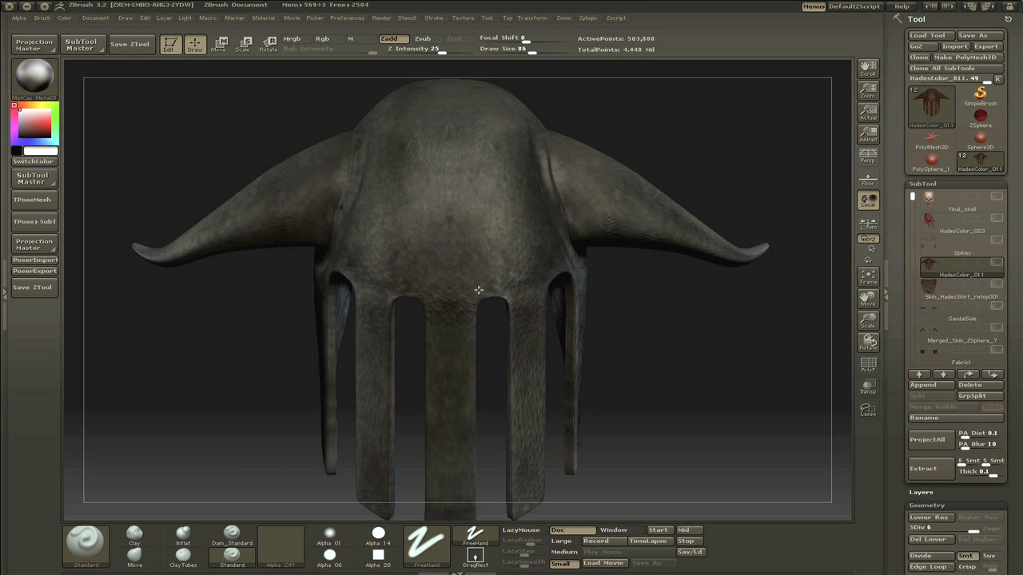
# Step: Check the metal helmet from the back and side, and show the other subtools again
pyautogui.moveTo(675, 318); pyautogui.dragTo(564, 331)
pyautogui.moveTo(724, 358); pyautogui.dragTo(738, 389)
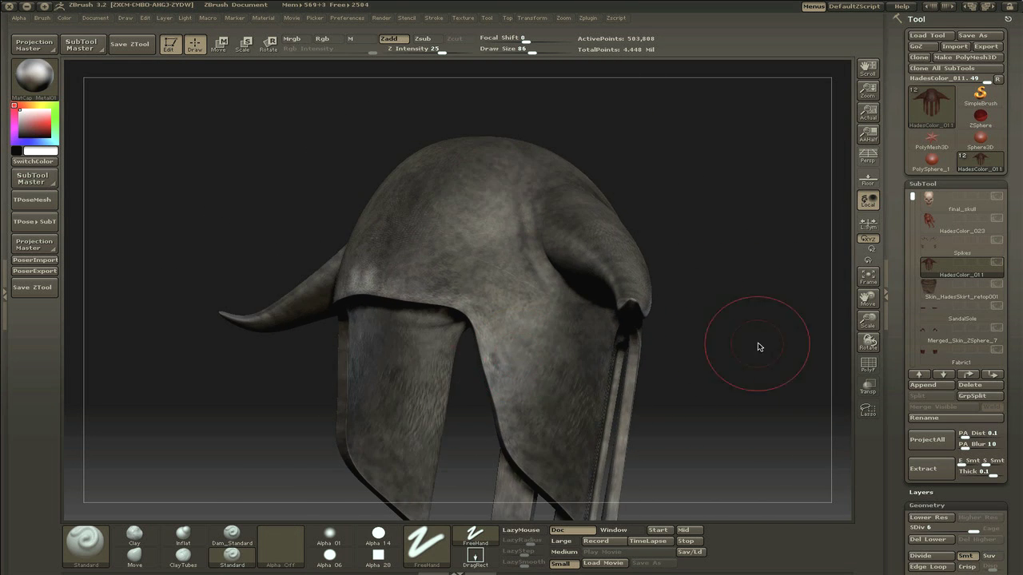
pyautogui.moveTo(756, 346); pyautogui.dragTo(807, 189)
pyautogui.click(996, 262)
pyautogui.keyDown('alt'); pyautogui.moveTo(551, 232); pyautogui.dragTo(365, 132); pyautogui.keyUp('alt')
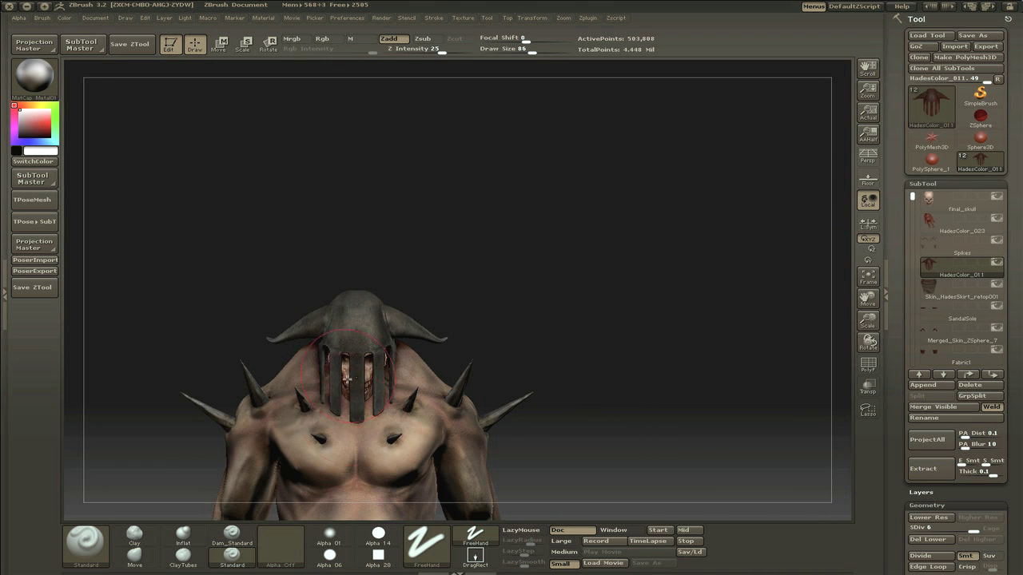
# Step: Isolate the body subtool and switch its material to Skin1
pyautogui.keyDown('alt'); pyautogui.click(378, 430); pyautogui.keyUp('alt')
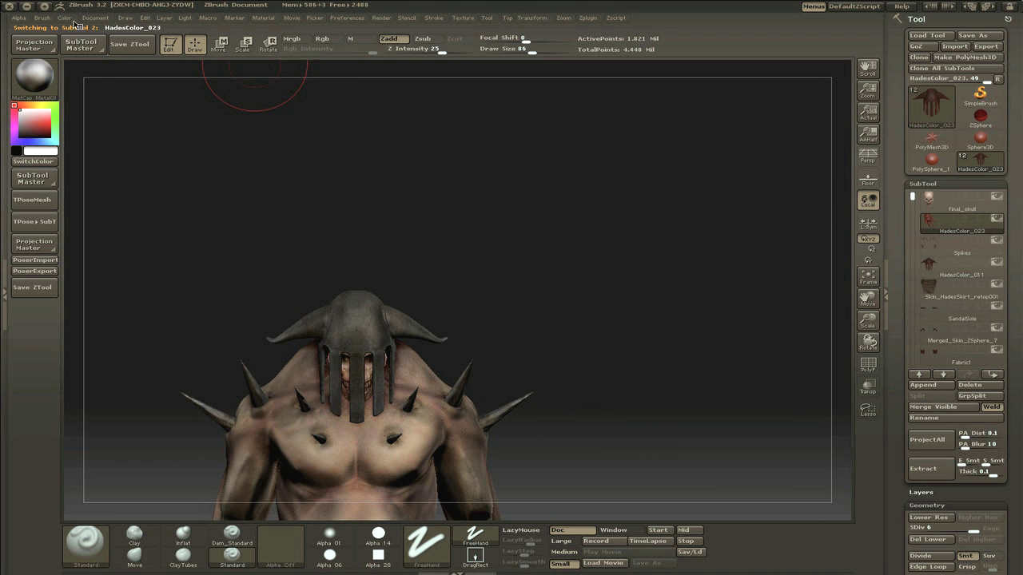
pyautogui.click(996, 218)
pyautogui.press('f')
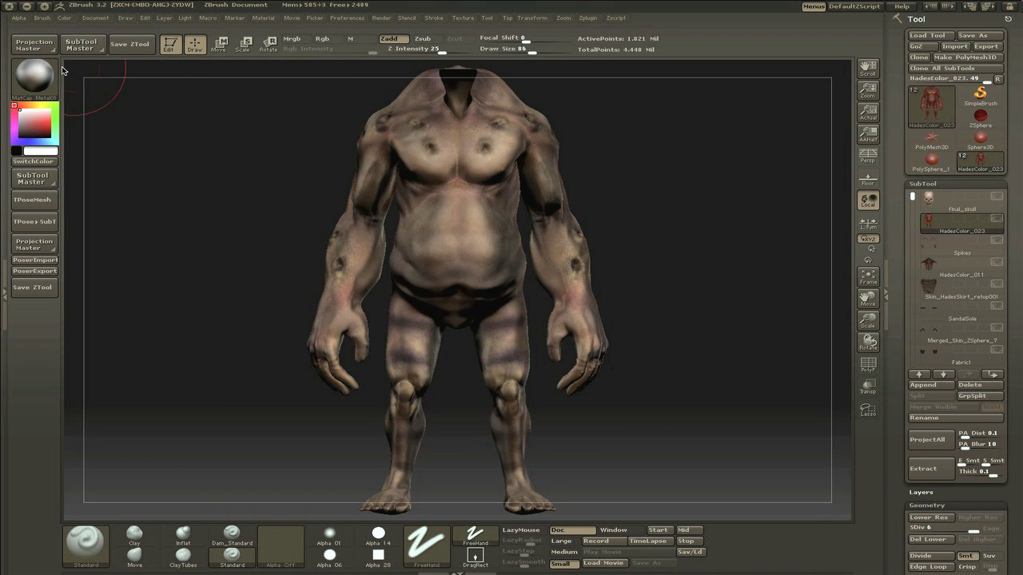
pyautogui.click(36, 76)
pyautogui.click(34, 76)
pyautogui.click(285, 86)
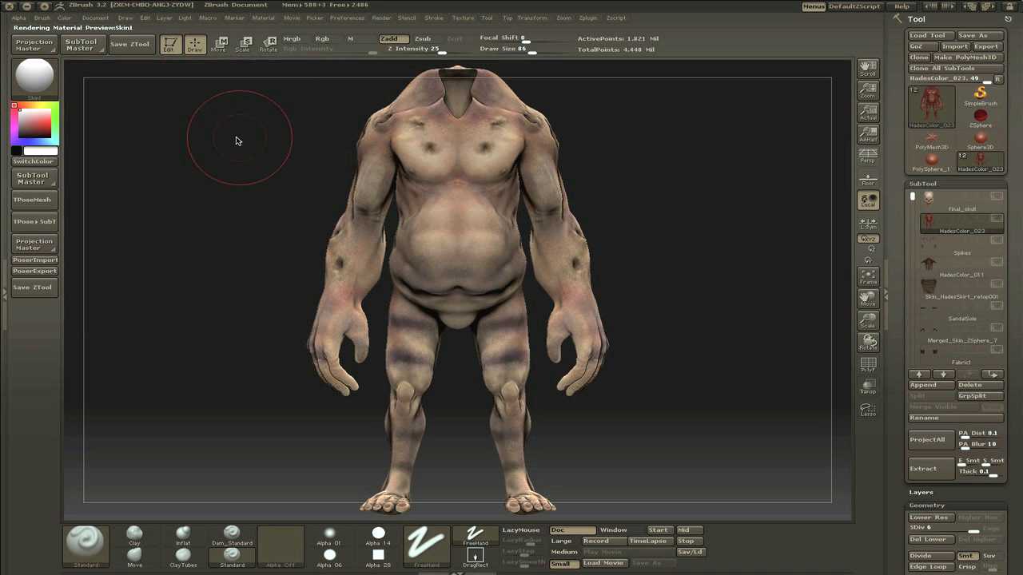
pyautogui.click(78, 22)
pyautogui.click(78, 22)
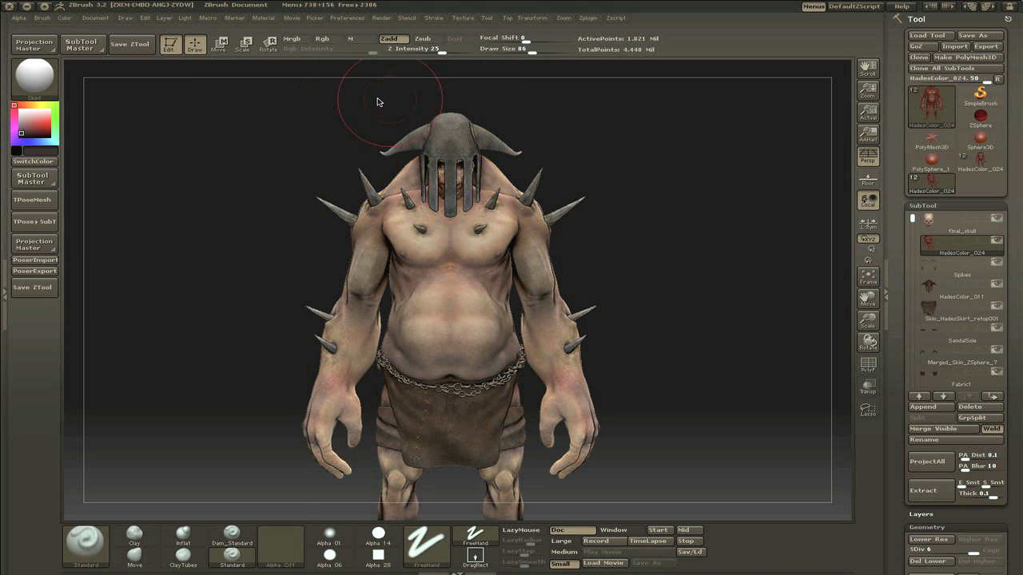
# Step: Review the Skin1 material's modifiers
pyautogui.click(264, 17)
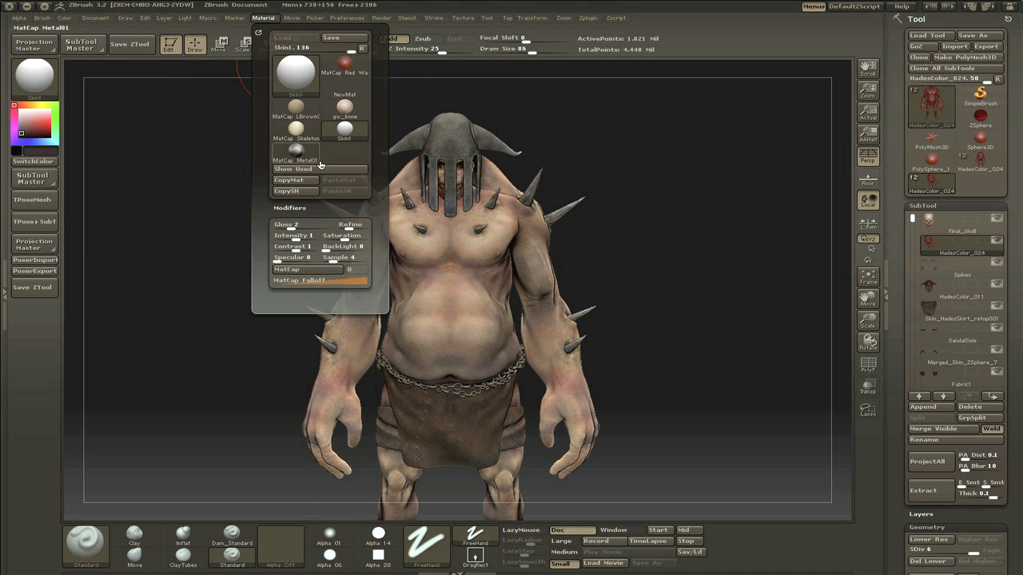
pyautogui.click(295, 208)
pyautogui.moveTo(341, 248); pyautogui.dragTo(342, 245)
pyautogui.moveTo(593, 229)
pyautogui.mouseDown()
pyautogui.moveTo(664, 228)
pyautogui.moveTo(597, 235)
pyautogui.mouseUp()
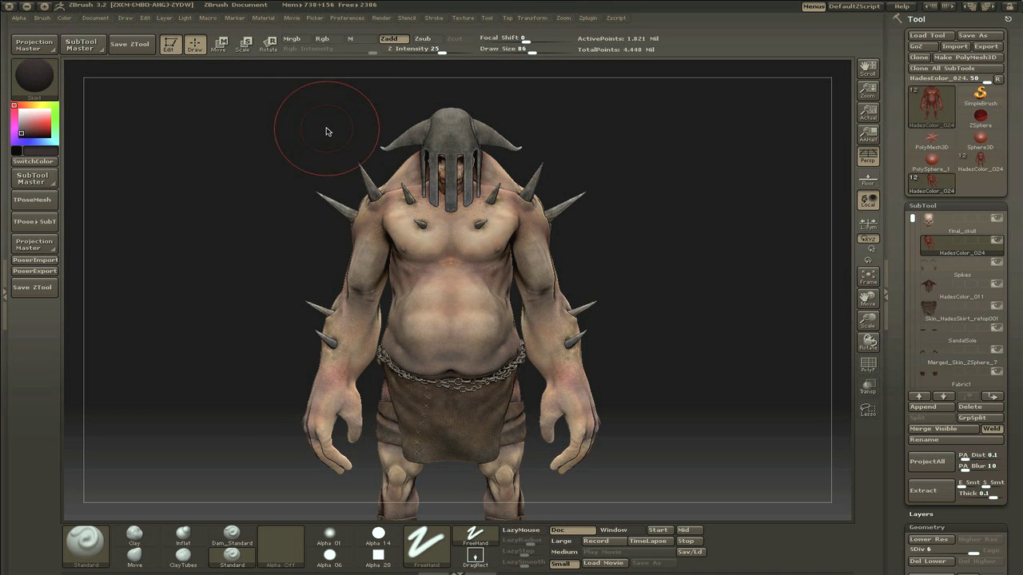
# Step: Isolate and frame the helmet subtool, and choose Alpha 28 for the brush
pyautogui.keyDown('alt'); pyautogui.click(470, 136); pyautogui.keyUp('alt')
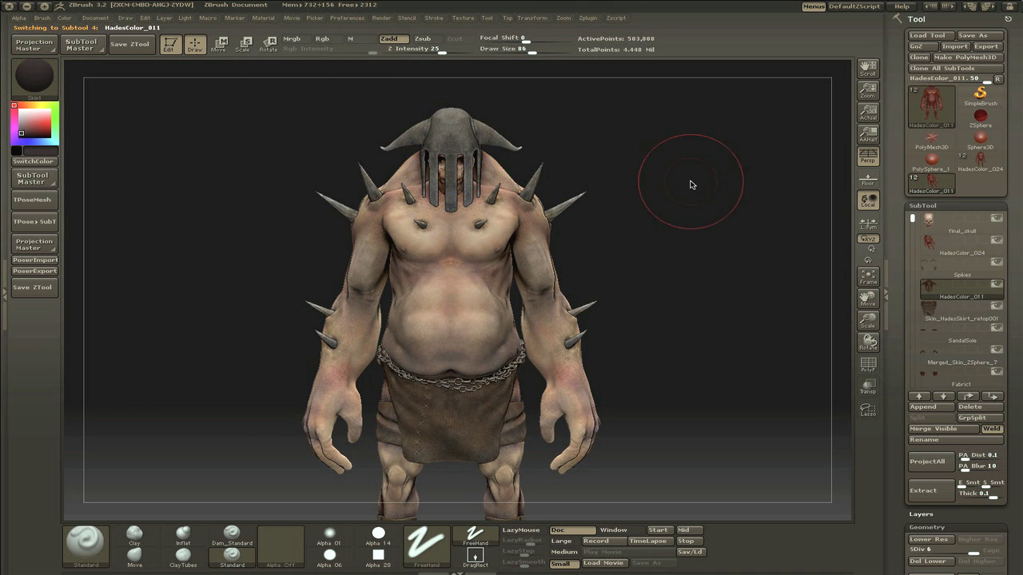
pyautogui.press('f')
pyautogui.click(996, 284)
pyautogui.press('f')
pyautogui.press('f')
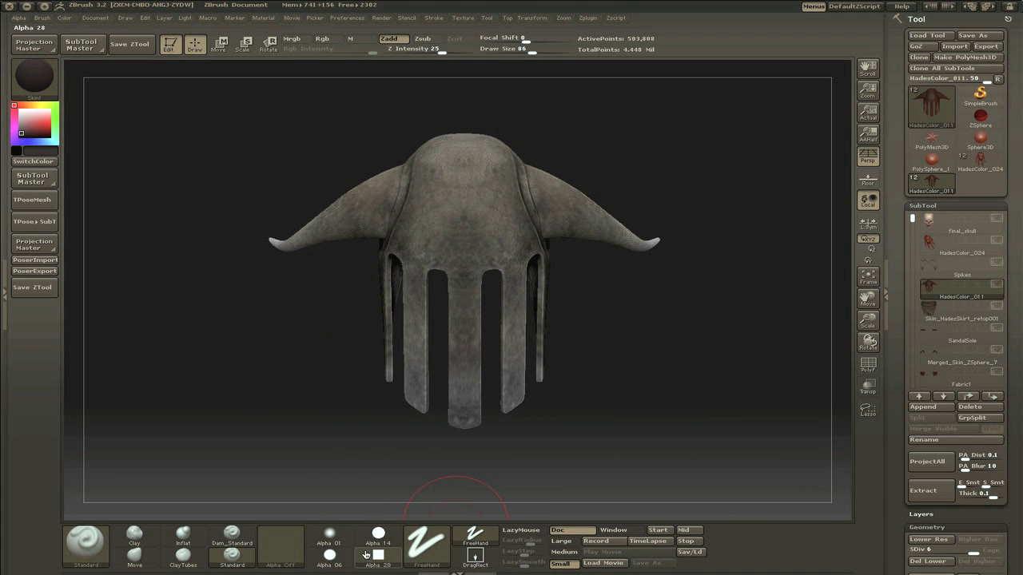
pyautogui.click(366, 554)
# Step: Try painting crossing dark red diagonal stripes over the helmet's front and undo them
pyautogui.moveTo(438, 177); pyautogui.dragTo(491, 246)
pyautogui.hotkey('ctrl', 'z')
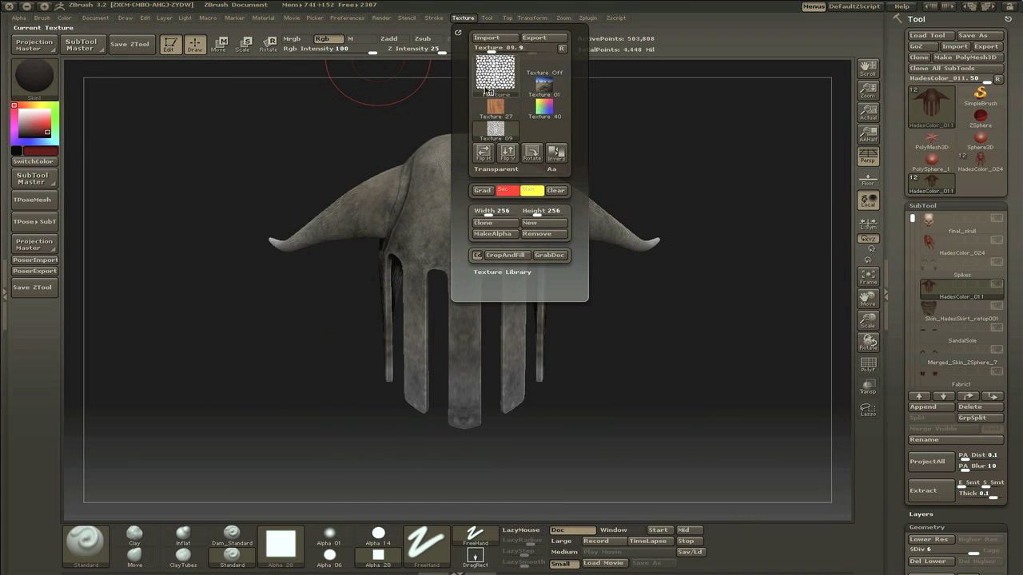
pyautogui.moveTo(448, 169); pyautogui.dragTo(512, 239)
pyautogui.moveTo(510, 170); pyautogui.dragTo(444, 239)
pyautogui.hotkey('ctrl', 'z')
pyautogui.hotkey('ctrl', 'z')
pyautogui.moveTo(679, 240); pyautogui.dragTo(680, 243)
pyautogui.hotkey('ctrl', 'z')
# Step: Reduce the Draw Size to 48, try a single red diagonal stripe across the dome, and undo it
pyautogui.press('[')
pyautogui.press('[')
pyautogui.press('[')
pyautogui.moveTo(497, 169); pyautogui.dragTo(409, 254)
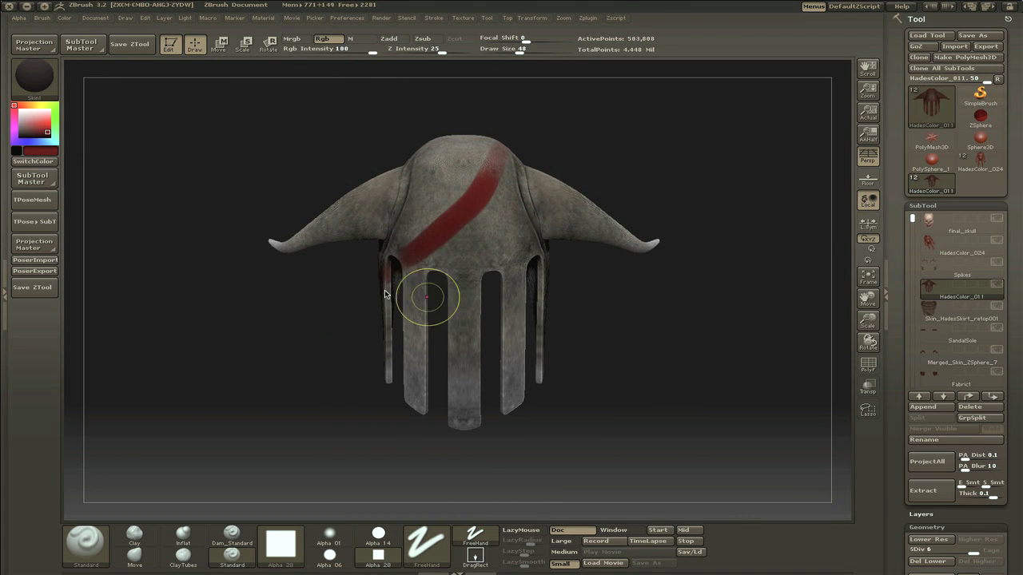
pyautogui.hotkey('ctrl', 'z')
# Step: Change the paint colour to a more muted dark red and set the Draw Size to 76
pyautogui.moveTo(488, 128); pyautogui.dragTo(491, 125)
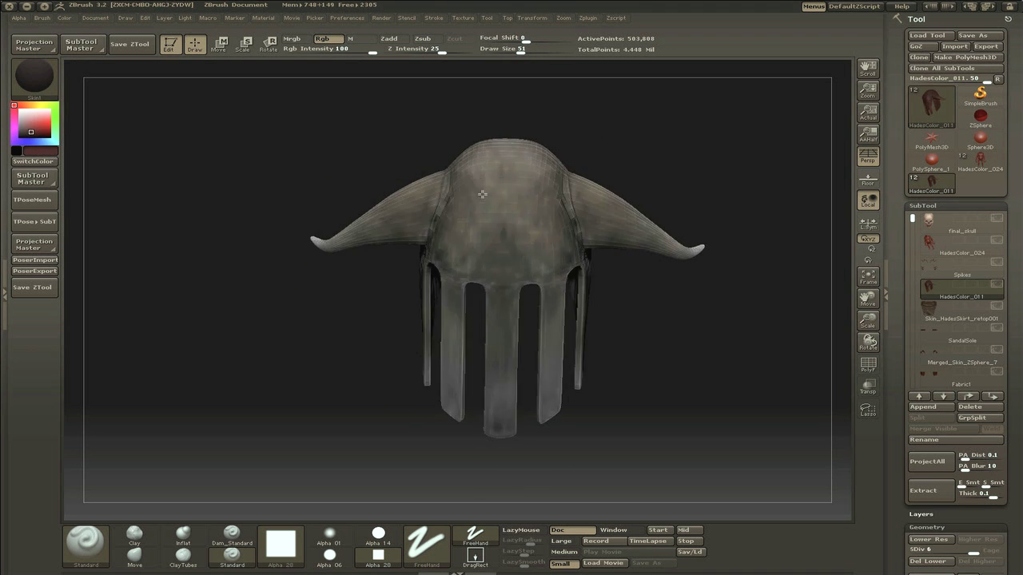
pyautogui.moveTo(483, 195); pyautogui.dragTo(493, 192)
pyautogui.press(']')
pyautogui.press(']')
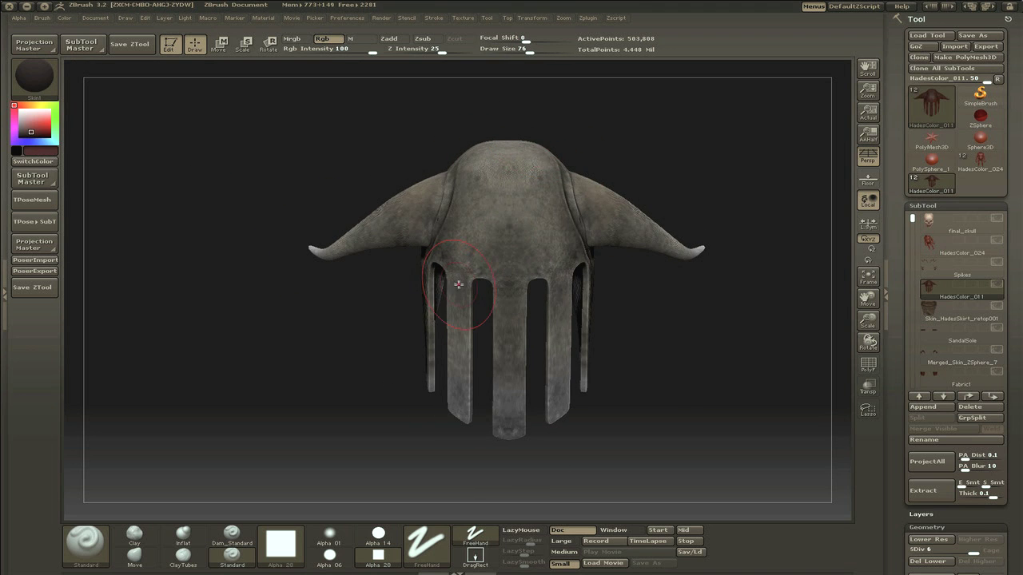
# Step: Try several muted red strokes across the helmet's brow and dome, undoing each one
pyautogui.moveTo(574, 263)
pyautogui.mouseDown()
pyautogui.moveTo(518, 174)
pyautogui.moveTo(460, 270)
pyautogui.mouseUp()
pyautogui.hotkey('ctrl', 'z')
pyautogui.hotkey('ctrl', 'z')
pyautogui.hotkey('ctrl', 'z')
pyautogui.moveTo(663, 336); pyautogui.dragTo(552, 335)
pyautogui.hotkey('ctrl', 'z')
pyautogui.moveTo(465, 225)
pyautogui.mouseDown()
pyautogui.moveTo(657, 213)
pyautogui.moveTo(543, 210)
pyautogui.mouseUp()
pyautogui.hotkey('ctrl', 'z')
# Step: Paint symmetrical muted red stripes from the back of the helmet over the dome and down the face bars
pyautogui.moveTo(660, 245)
pyautogui.mouseDown()
pyautogui.moveTo(551, 232)
pyautogui.moveTo(500, 320)
pyautogui.moveTo(710, 165)
pyautogui.mouseUp()
pyautogui.moveTo(551, 299); pyautogui.dragTo(655, 280)
pyautogui.keyDown('alt'); pyautogui.moveTo(392, 253); pyautogui.dragTo(393, 215); pyautogui.keyUp('alt')
pyautogui.moveTo(473, 236); pyautogui.dragTo(453, 319)
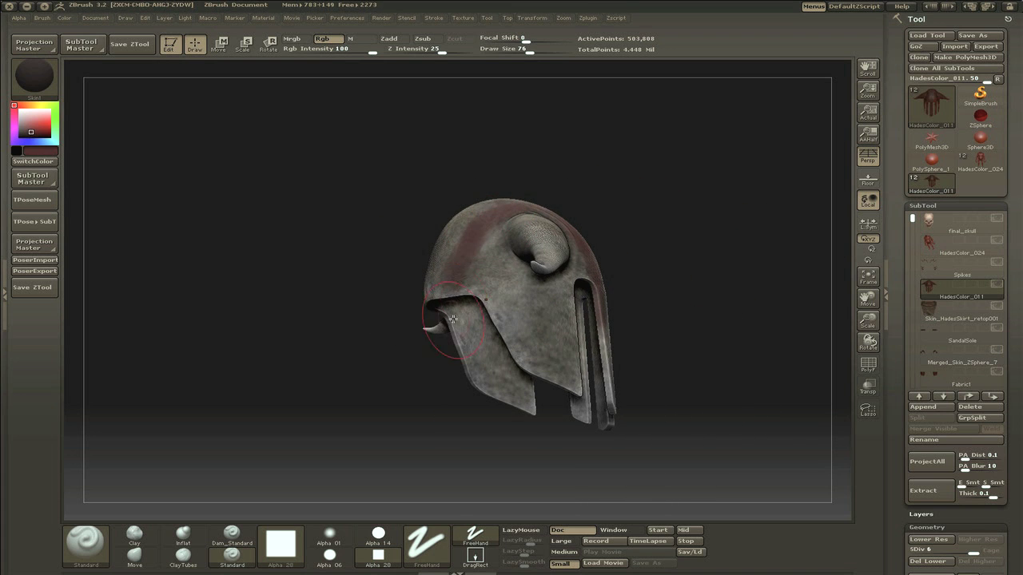
pyautogui.moveTo(679, 260); pyautogui.dragTo(375, 264)
pyautogui.moveTo(762, 227); pyautogui.dragTo(575, 263)
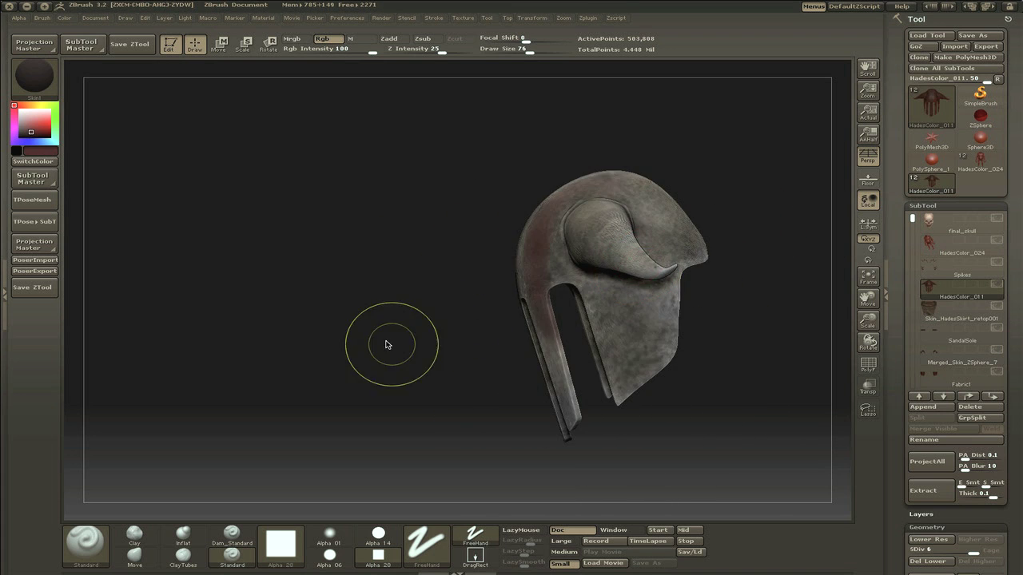
pyautogui.keyDown('shift'); pyautogui.moveTo(386, 342); pyautogui.dragTo(663, 247); pyautogui.keyUp('shift')
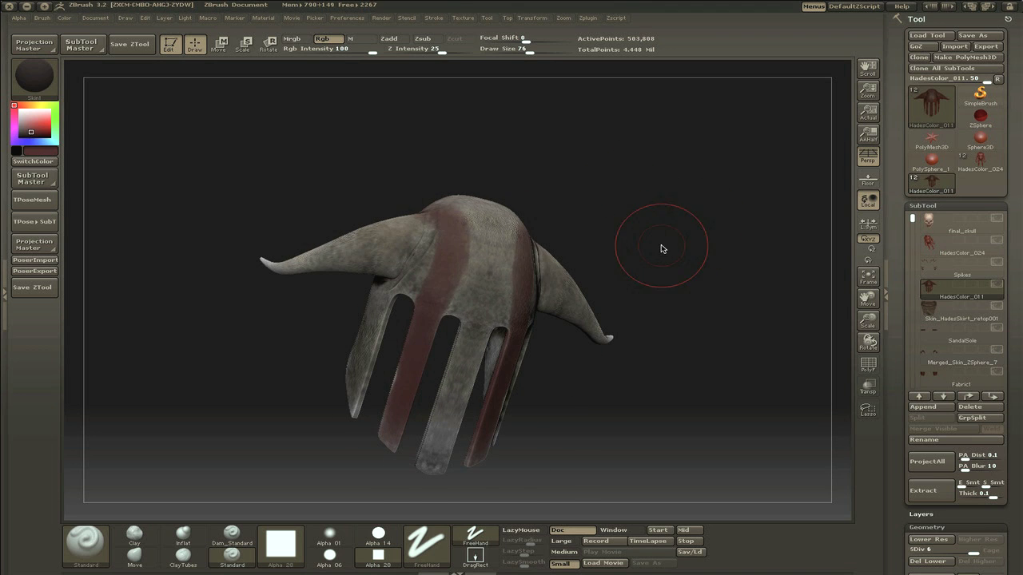
# Step: Replace the dome stripes with shorter muted red stripes running up the face bars to the horn bases
pyautogui.moveTo(372, 433)
pyautogui.mouseDown()
pyautogui.moveTo(421, 348)
pyautogui.moveTo(433, 261)
pyautogui.mouseUp()
pyautogui.moveTo(355, 255); pyautogui.dragTo(364, 257)
pyautogui.moveTo(319, 343)
pyautogui.mouseDown()
pyautogui.moveTo(512, 316)
pyautogui.moveTo(579, 275)
pyautogui.mouseUp()
pyautogui.hotkey('ctrl', 'z')
pyautogui.moveTo(521, 376)
pyautogui.mouseDown()
pyautogui.moveTo(512, 325)
pyautogui.moveTo(738, 292)
pyautogui.moveTo(544, 247)
pyautogui.mouseUp()
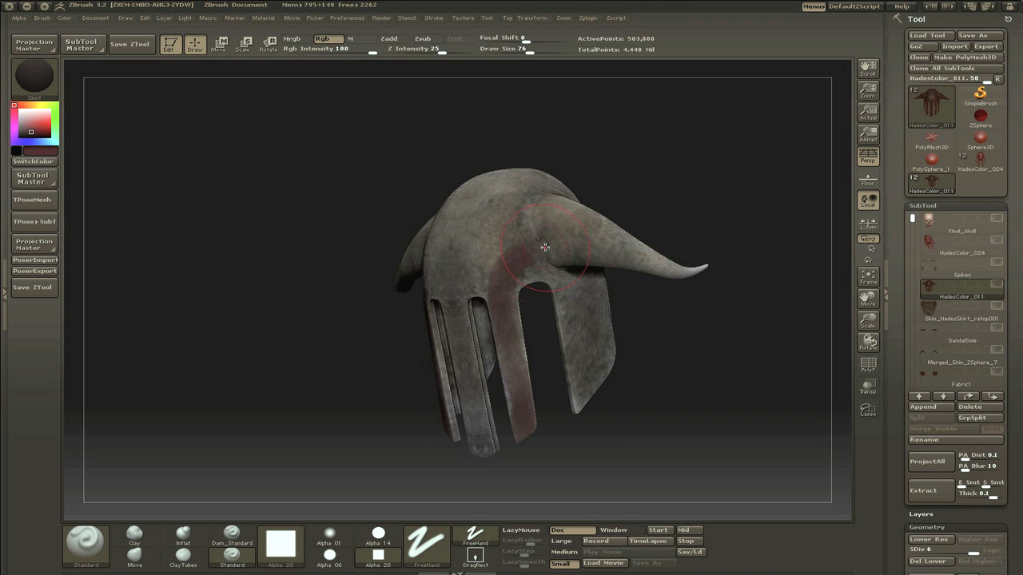
pyautogui.moveTo(660, 302); pyautogui.dragTo(396, 273)
pyautogui.moveTo(372, 314); pyautogui.dragTo(588, 280)
pyautogui.moveTo(468, 354); pyautogui.dragTo(454, 271)
pyautogui.moveTo(451, 419); pyautogui.dragTo(513, 307)
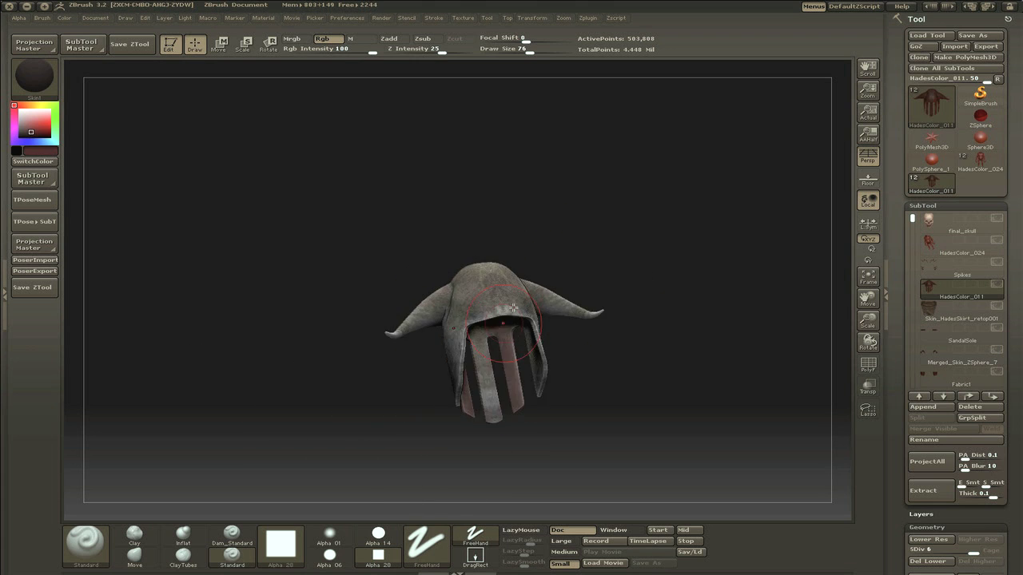
# Step: Show the whole character to check the helmet from different angles, and isolate the helmet again
pyautogui.moveTo(584, 244); pyautogui.dragTo(759, 248)
pyautogui.click(997, 283)
pyautogui.moveTo(703, 276); pyautogui.dragTo(454, 241)
pyautogui.keyDown('shift'); pyautogui.moveTo(680, 240); pyautogui.dragTo(787, 196); pyautogui.keyUp('shift')
pyautogui.click(996, 283)
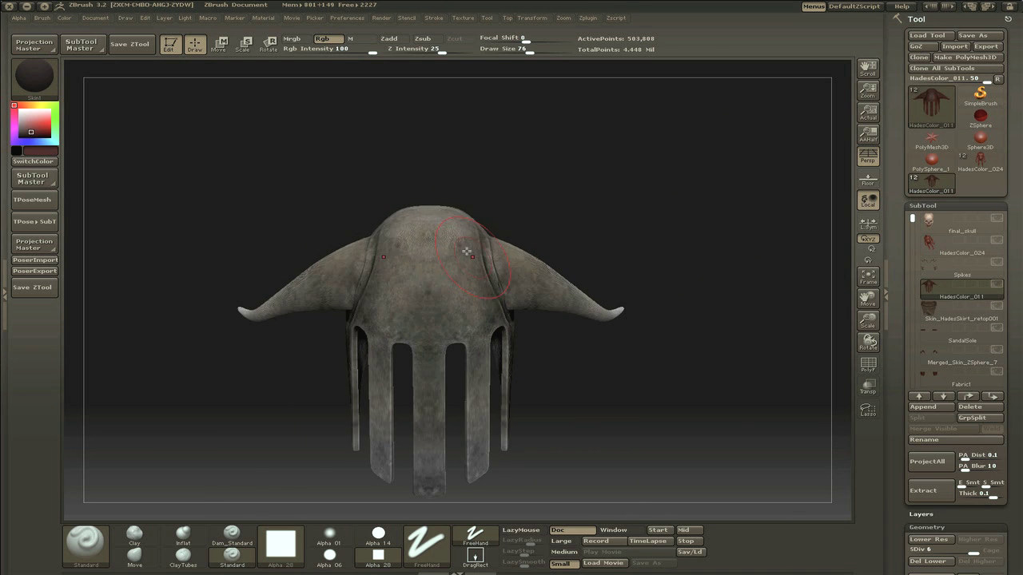
# Step: Try muted red strokes on the dome and on a single face bar, and undo them
pyautogui.keyDown('alt'); pyautogui.moveTo(559, 383); pyautogui.dragTo(544, 318); pyautogui.keyUp('alt')
pyautogui.moveTo(405, 181); pyautogui.dragTo(455, 304)
pyautogui.hotkey('ctrl', 'z')
pyautogui.moveTo(463, 384); pyautogui.dragTo(464, 369)
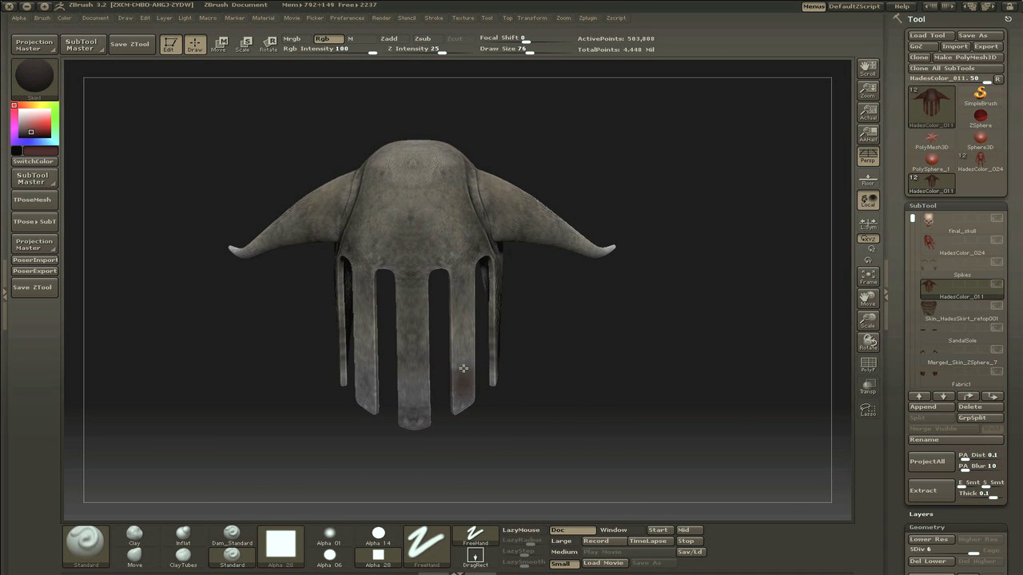
pyautogui.hotkey('ctrl', 'z')
# Step: Try one-sided diagonal red stripes between the dome and a face bar in both directions, undoing each attempt
pyautogui.moveTo(400, 178)
pyautogui.mouseDown()
pyautogui.moveTo(459, 275)
pyautogui.moveTo(408, 211)
pyautogui.moveTo(470, 316)
pyautogui.mouseUp()
pyautogui.hotkey('ctrl', 'z')
pyautogui.hotkey('ctrl', 'z')
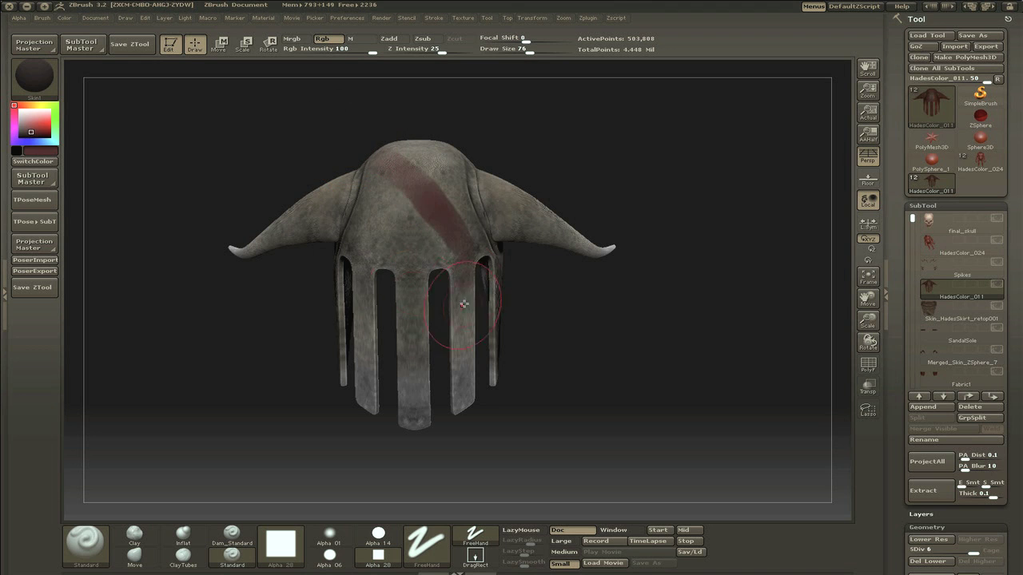
pyautogui.hotkey('ctrl', 'z')
pyautogui.moveTo(463, 274); pyautogui.dragTo(391, 183)
pyautogui.hotkey('ctrl', 'z')
pyautogui.moveTo(470, 273)
pyautogui.mouseDown()
pyautogui.moveTo(429, 208)
pyautogui.moveTo(365, 169)
pyautogui.mouseUp()
pyautogui.hotkey('ctrl', 'z')
# Step: Try continuing the one-sided diagonal dark red stripe from the dome down the adjoining face bar
pyautogui.moveTo(543, 152); pyautogui.dragTo(655, 156)
pyautogui.moveTo(427, 162); pyautogui.dragTo(493, 328)
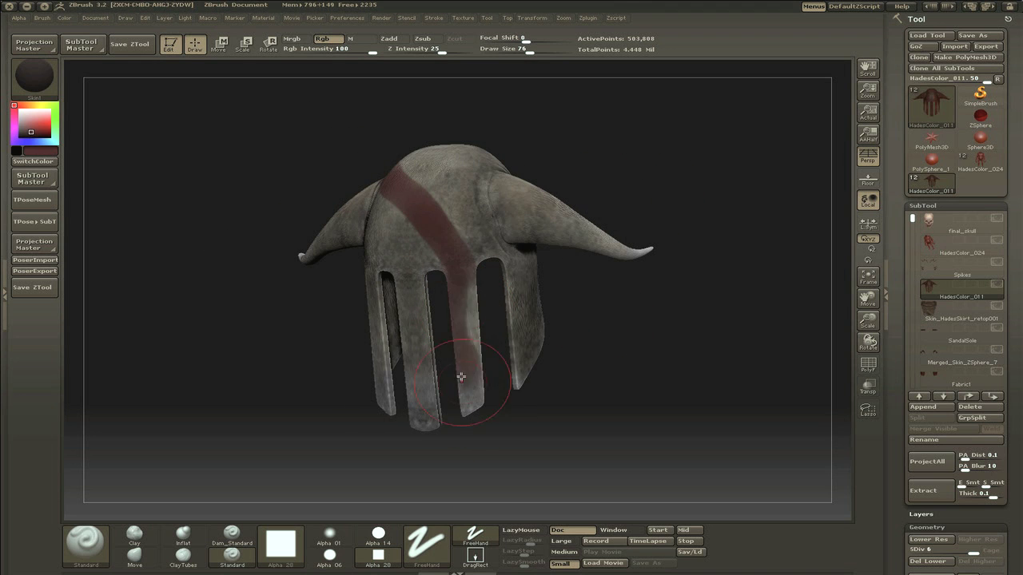
pyautogui.moveTo(481, 408)
pyautogui.mouseDown()
pyautogui.moveTo(474, 290)
pyautogui.moveTo(441, 404)
pyautogui.mouseUp()
# Step: Try widening the diagonal stripe's upper end over the dome toward the opposite horn, using draw sizes 22 and 39
pyautogui.press('s')
pyautogui.click(385, 309)
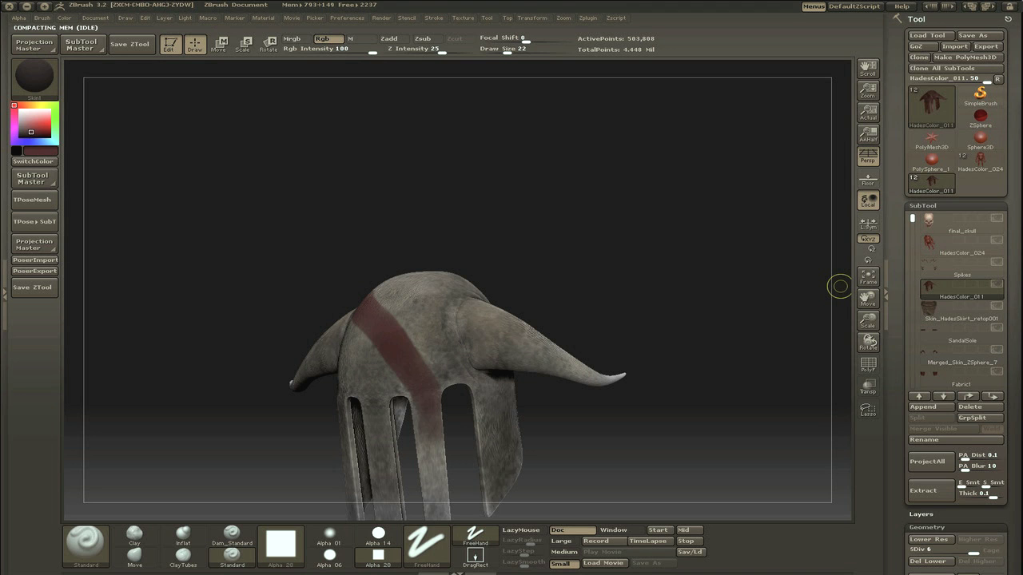
pyautogui.moveTo(594, 233); pyautogui.dragTo(399, 328)
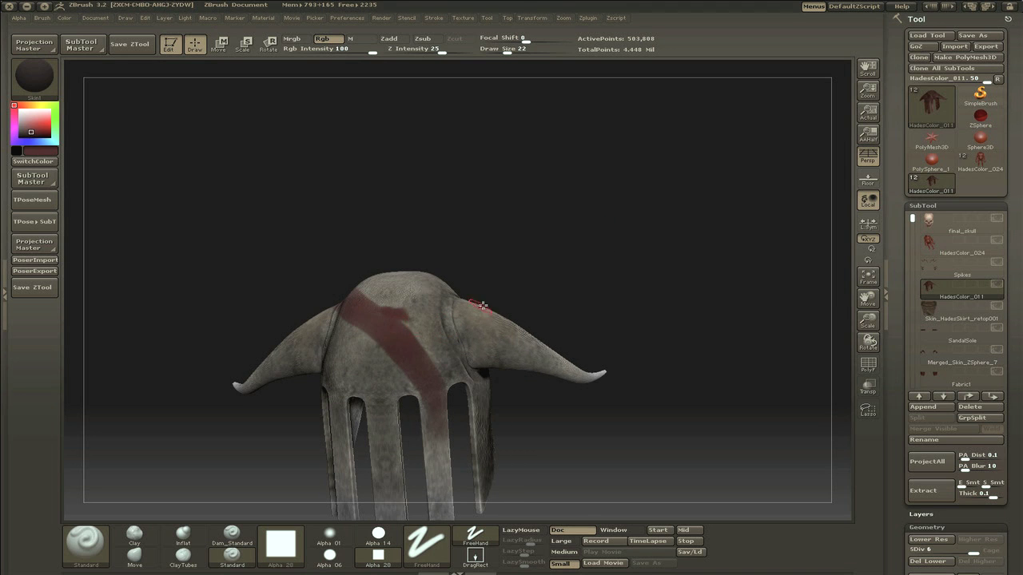
pyautogui.moveTo(573, 205)
pyautogui.keyDown('alt'); pyautogui.mouseDown()
pyautogui.moveTo(655, 244)
pyautogui.moveTo(649, 272)
pyautogui.mouseUp(); pyautogui.keyUp('alt')
pyautogui.moveTo(523, 332); pyautogui.dragTo(409, 314)
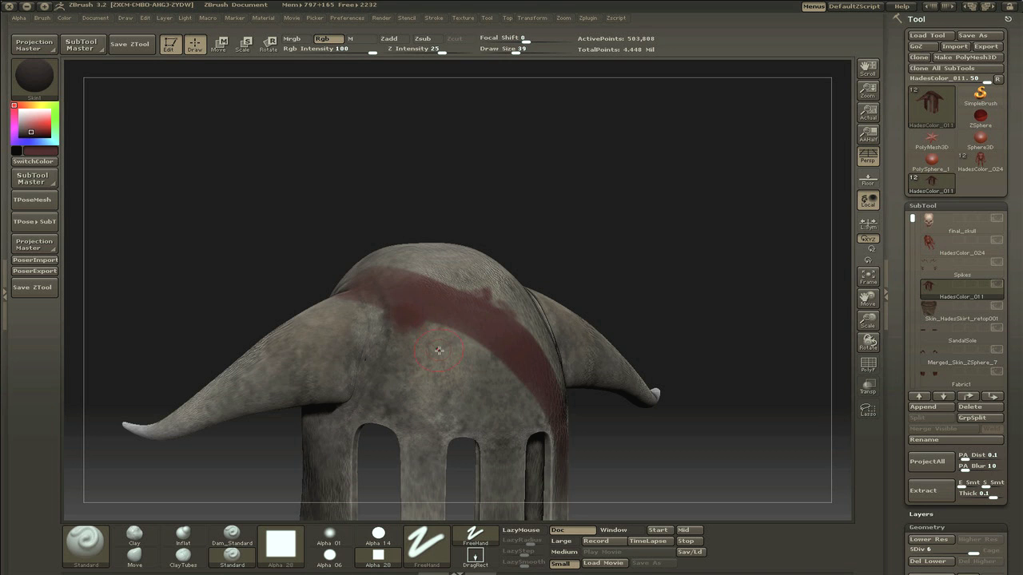
pyautogui.moveTo(363, 273); pyautogui.dragTo(517, 367)
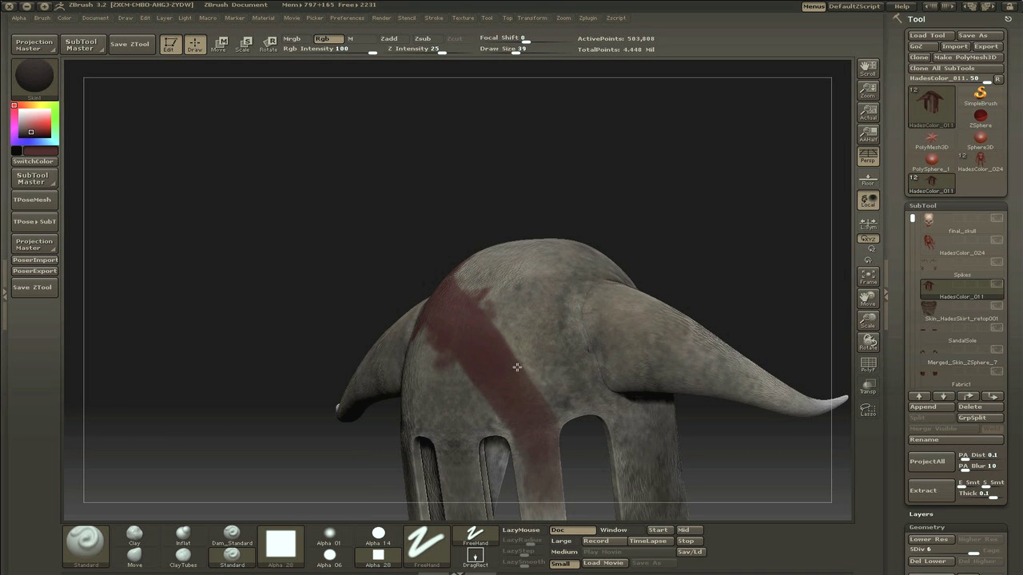
# Step: Try further red strokes around the stripe's upper end, and undo them together with the whole diagonal stripe
pyautogui.moveTo(552, 396)
pyautogui.mouseDown()
pyautogui.moveTo(632, 270)
pyautogui.moveTo(706, 279)
pyautogui.moveTo(593, 279)
pyautogui.moveTo(639, 297)
pyautogui.moveTo(595, 280)
pyautogui.mouseUp()
pyautogui.moveTo(473, 277); pyautogui.dragTo(473, 495)
pyautogui.moveTo(435, 280); pyautogui.dragTo(390, 347)
pyautogui.hotkey('ctrl', 'z')
pyautogui.hotkey('ctrl', 'z')
pyautogui.moveTo(478, 303); pyautogui.dragTo(479, 356)
pyautogui.moveTo(465, 286); pyautogui.dragTo(459, 307)
pyautogui.hotkey('ctrl', 'z')
pyautogui.hotkey('ctrl', 'z')
pyautogui.keyDown('alt'); pyautogui.moveTo(586, 411); pyautogui.dragTo(628, 311); pyautogui.keyUp('alt')
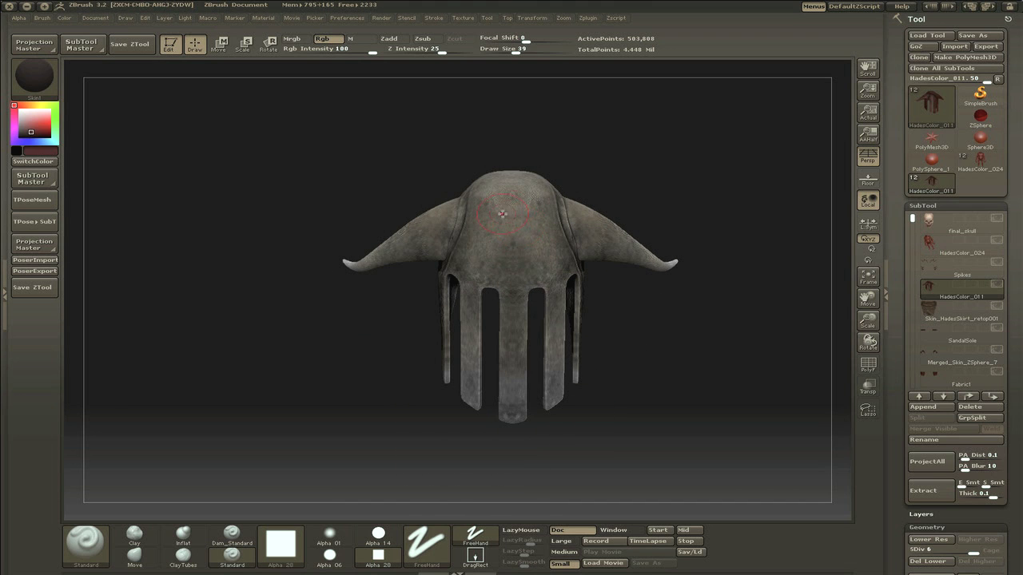
# Step: Try a single dark red stripe down the middle of the dome and the central face bar, and undo it
pyautogui.moveTo(512, 216); pyautogui.dragTo(507, 404)
pyautogui.hotkey('ctrl', 'z')
pyautogui.press(']')
pyautogui.press(']')
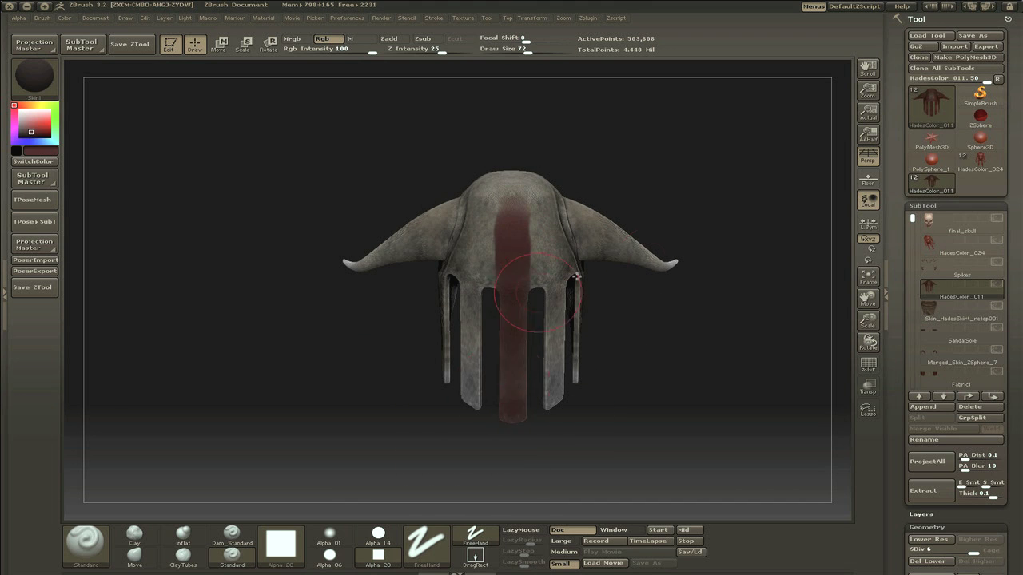
pyautogui.moveTo(589, 286); pyautogui.dragTo(563, 293)
pyautogui.hotkey('ctrl', 'z')
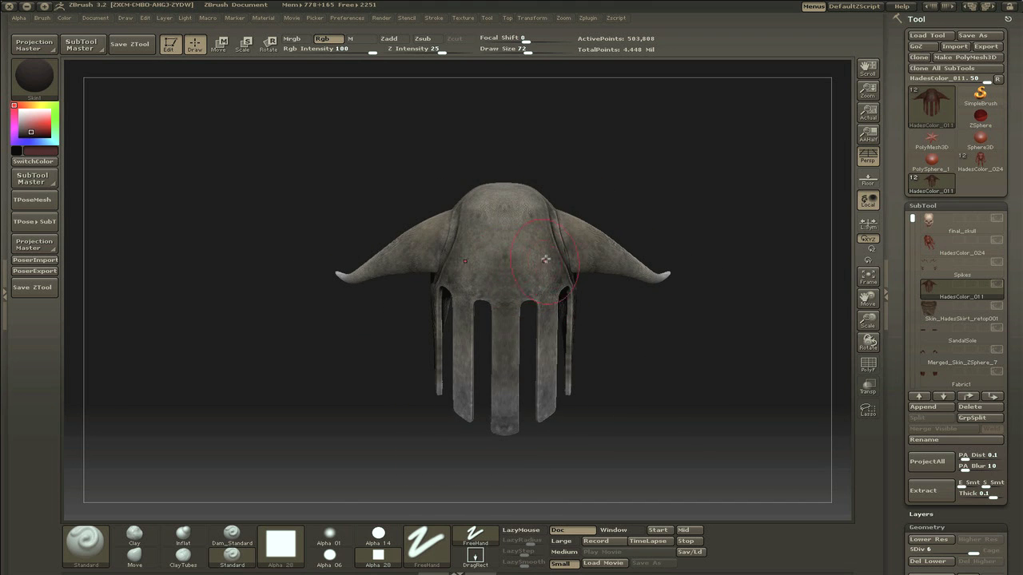
# Step: Try mirrored red strokes at draw size 72 from the dome onto the two face bars beside the central one, undoing them
pyautogui.moveTo(545, 259); pyautogui.dragTo(564, 387)
pyautogui.moveTo(663, 352)
pyautogui.mouseDown()
pyautogui.moveTo(598, 342)
pyautogui.moveTo(679, 376)
pyautogui.mouseUp()
pyautogui.hotkey('ctrl', 'z')
pyautogui.moveTo(545, 311); pyautogui.dragTo(537, 439)
pyautogui.hotkey('ctrl', 'z')
# Step: Paint mirrored muted red stripes along the two face bars beside the central one and up over both sides of the dome
pyautogui.keyDown('shift'); pyautogui.moveTo(711, 383); pyautogui.dragTo(748, 410); pyautogui.keyUp('shift')
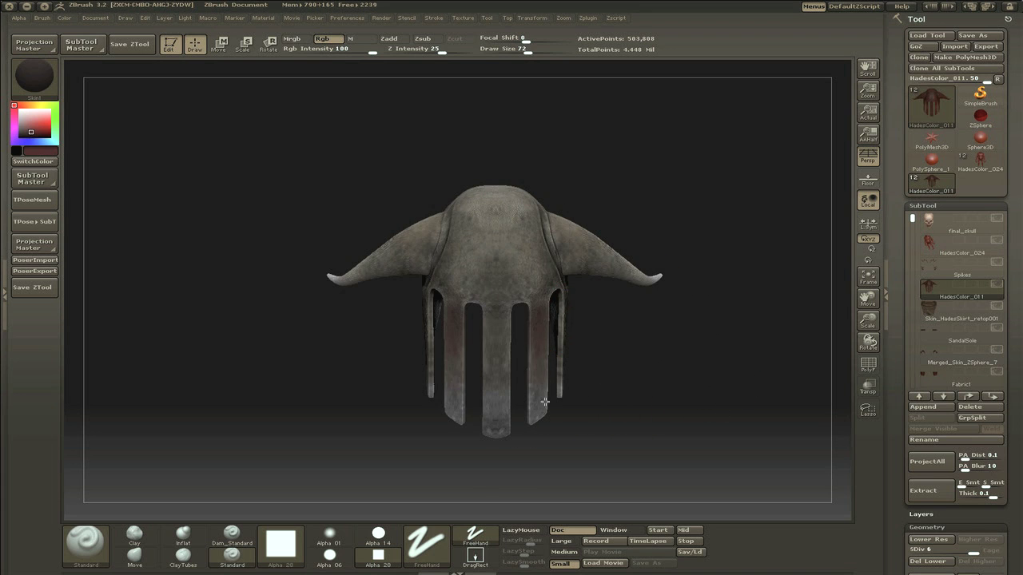
pyautogui.moveTo(545, 402); pyautogui.dragTo(539, 425)
pyautogui.moveTo(624, 344)
pyautogui.mouseDown()
pyautogui.moveTo(424, 312)
pyautogui.moveTo(607, 320)
pyautogui.mouseUp()
pyautogui.moveTo(527, 304)
pyautogui.mouseDown()
pyautogui.moveTo(509, 227)
pyautogui.moveTo(480, 232)
pyautogui.moveTo(600, 173)
pyautogui.moveTo(507, 230)
pyautogui.moveTo(559, 248)
pyautogui.moveTo(790, 183)
pyautogui.moveTo(513, 257)
pyautogui.mouseUp()
pyautogui.moveTo(536, 313); pyautogui.dragTo(559, 407)
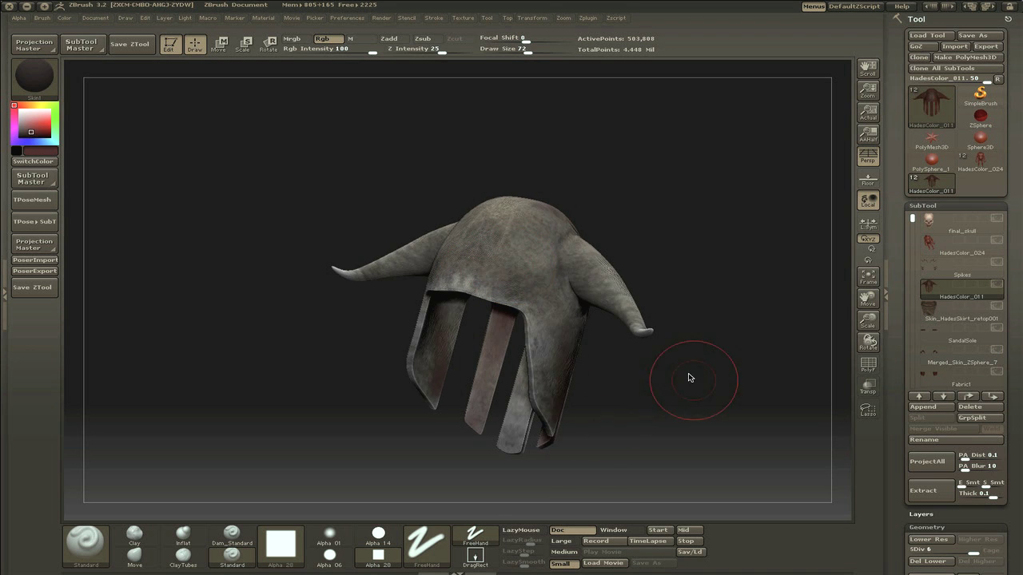
pyautogui.keyDown('shift'); pyautogui.moveTo(689, 379); pyautogui.dragTo(546, 333); pyautogui.keyUp('shift')
# Step: Show all the character's subtools and frame the whole figure to check the mirrored helmet stripes
pyautogui.click(995, 285)
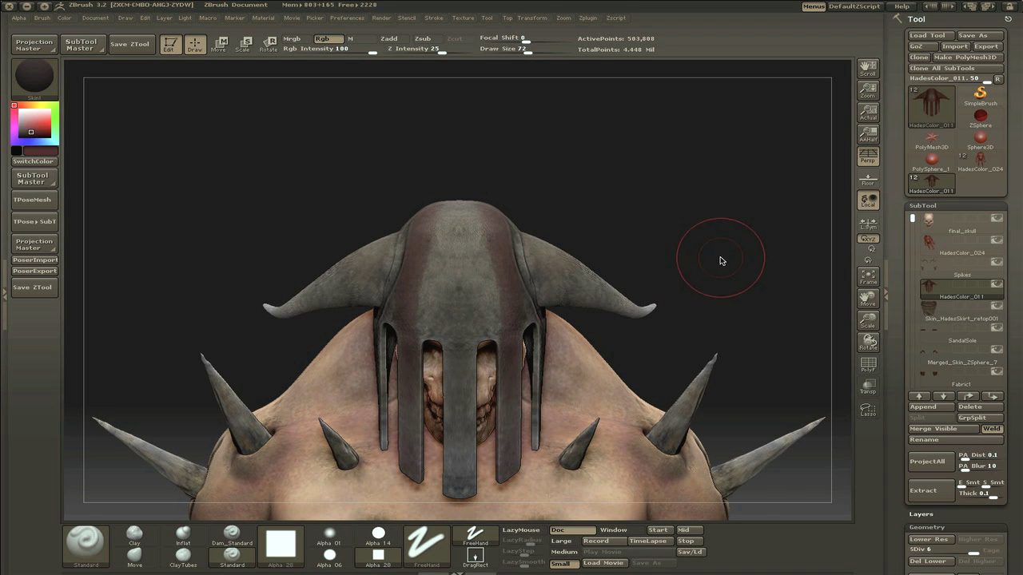
pyautogui.keyDown('alt'); pyautogui.moveTo(694, 276); pyautogui.dragTo(584, 294); pyautogui.keyUp('alt')
pyautogui.press('f')
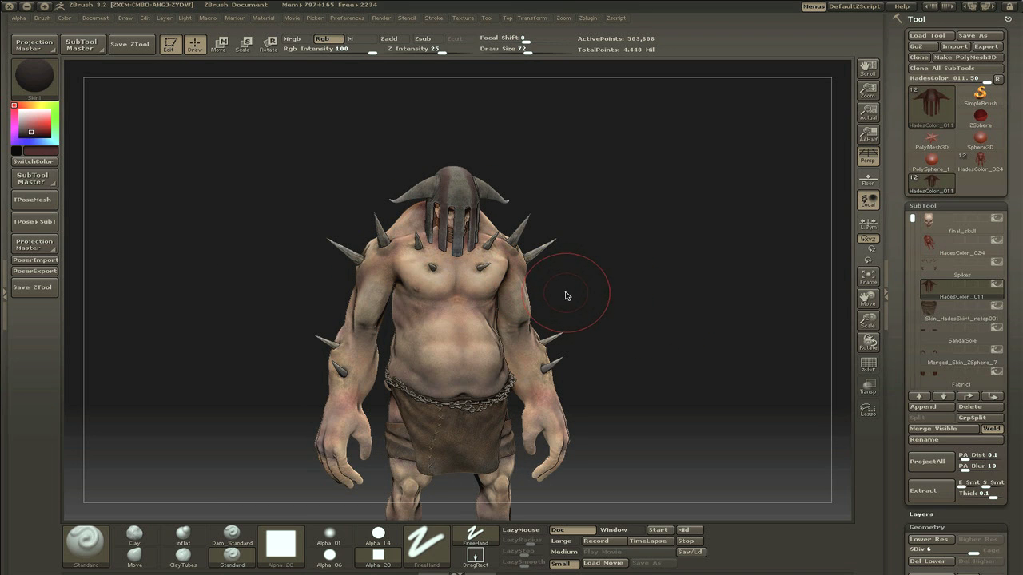